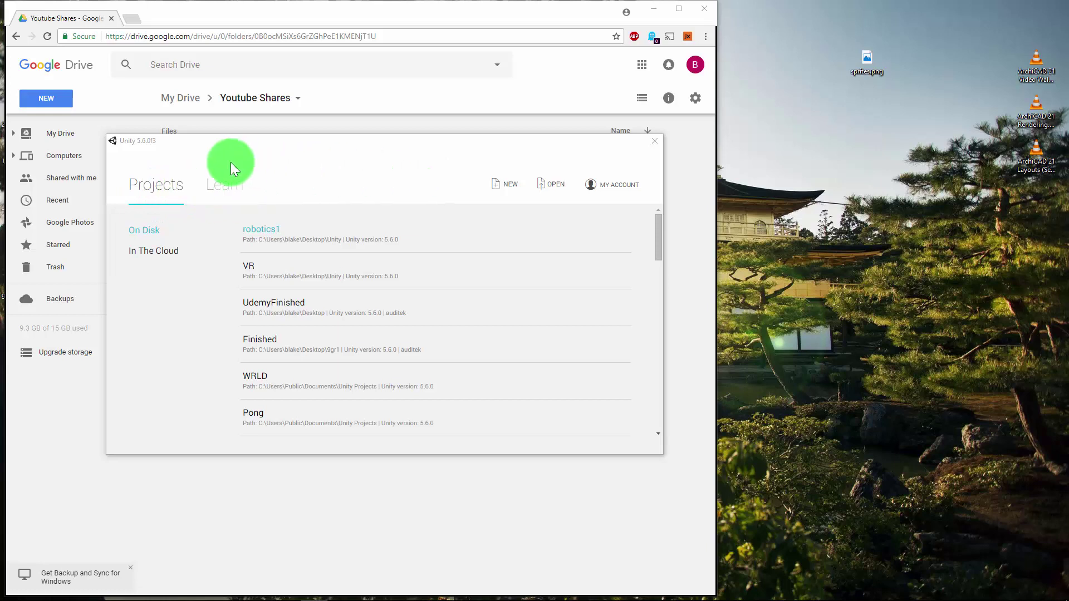
Create a new 2D Unity project named 2DStart.
click(496, 177)
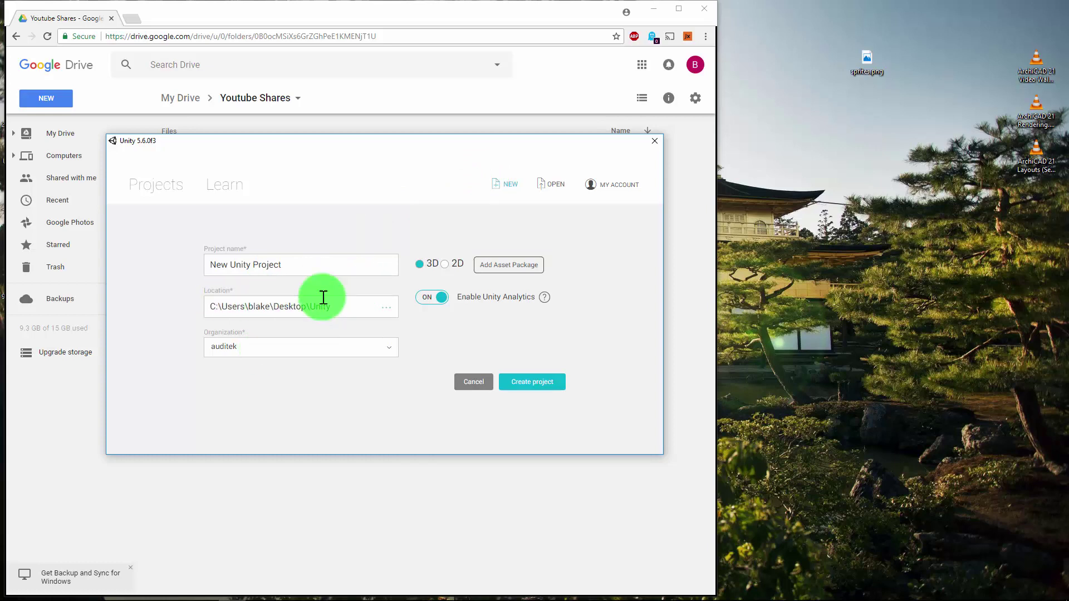
click(338, 263)
text(2)
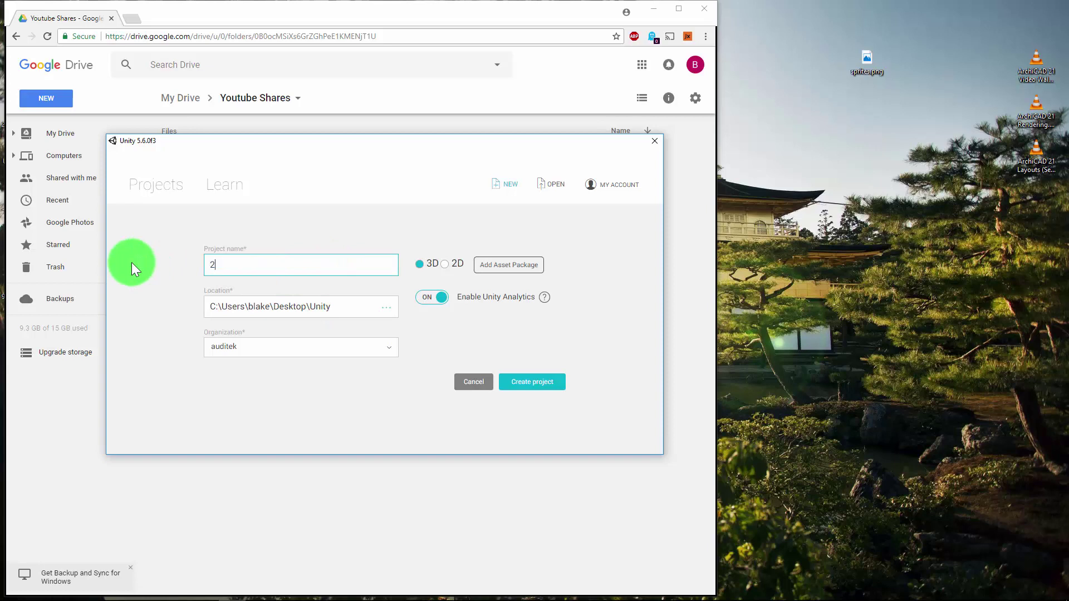
text(DStart)
click(446, 265)
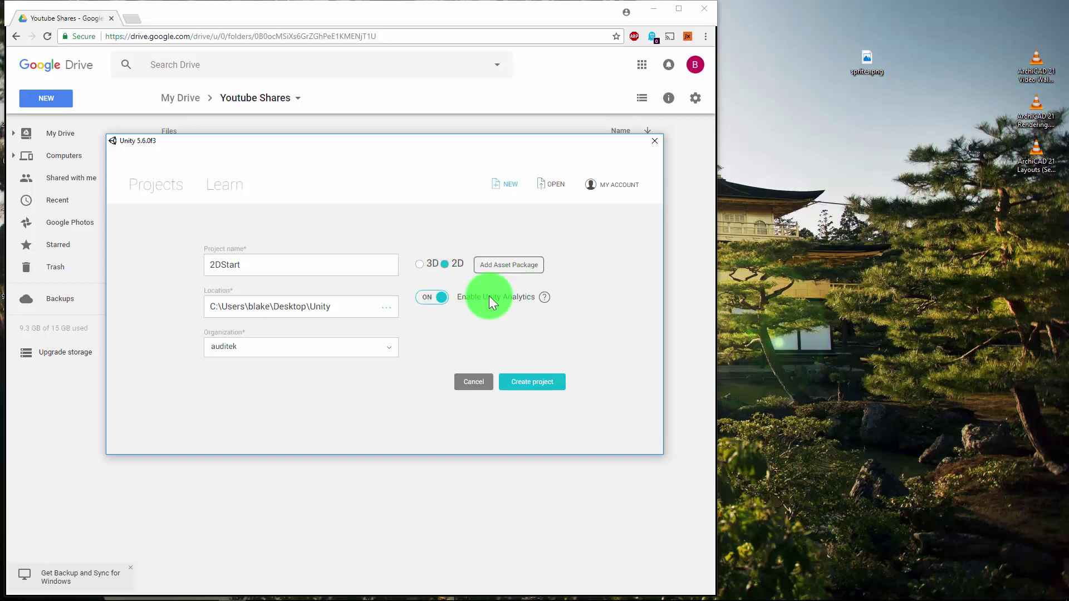
click(532, 381)
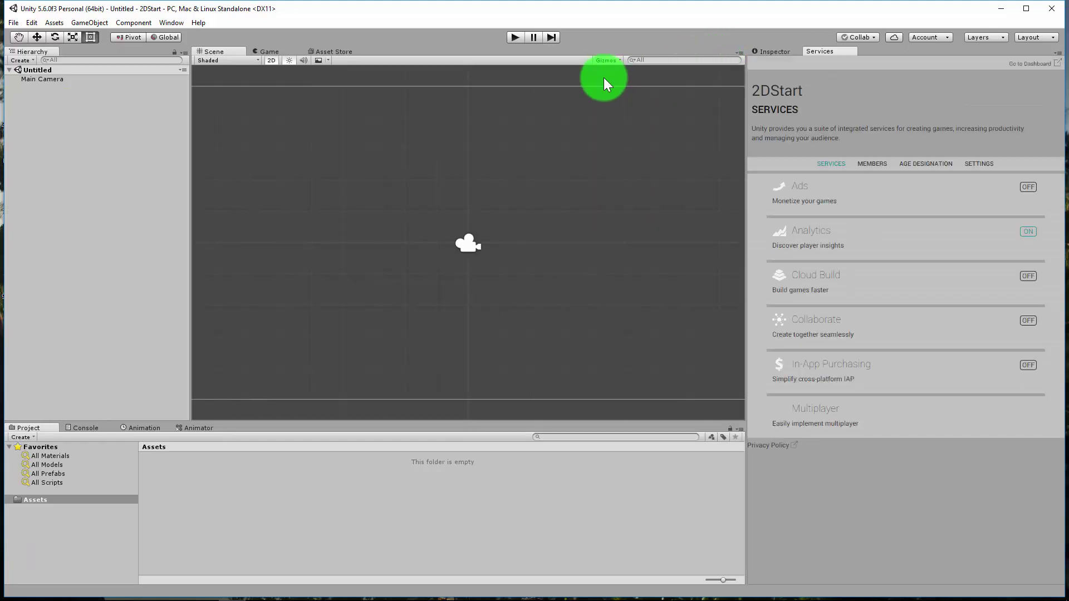
Close the Services panel tab.
right_click(828, 53)
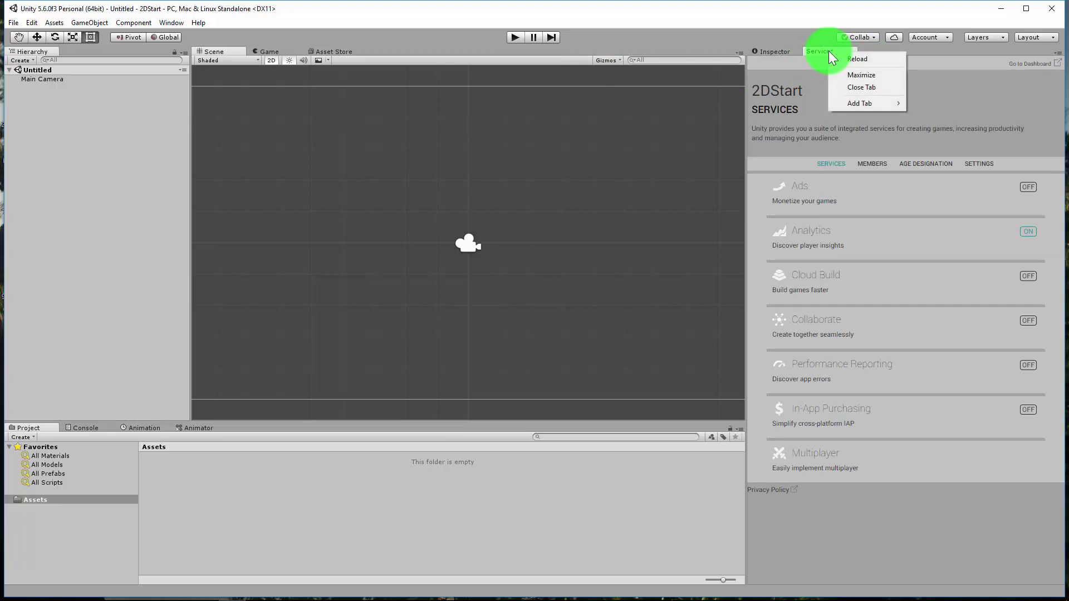
click(863, 87)
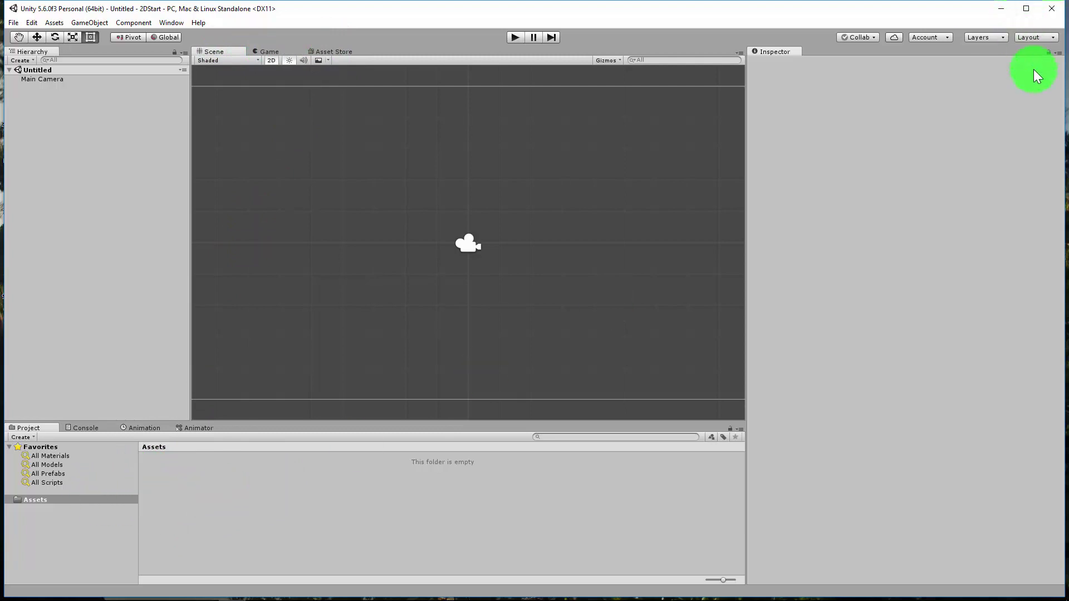
Narrow the editor window and import sprites.png from the desktop into Assets.
drag(1063, 111, 804, 126)
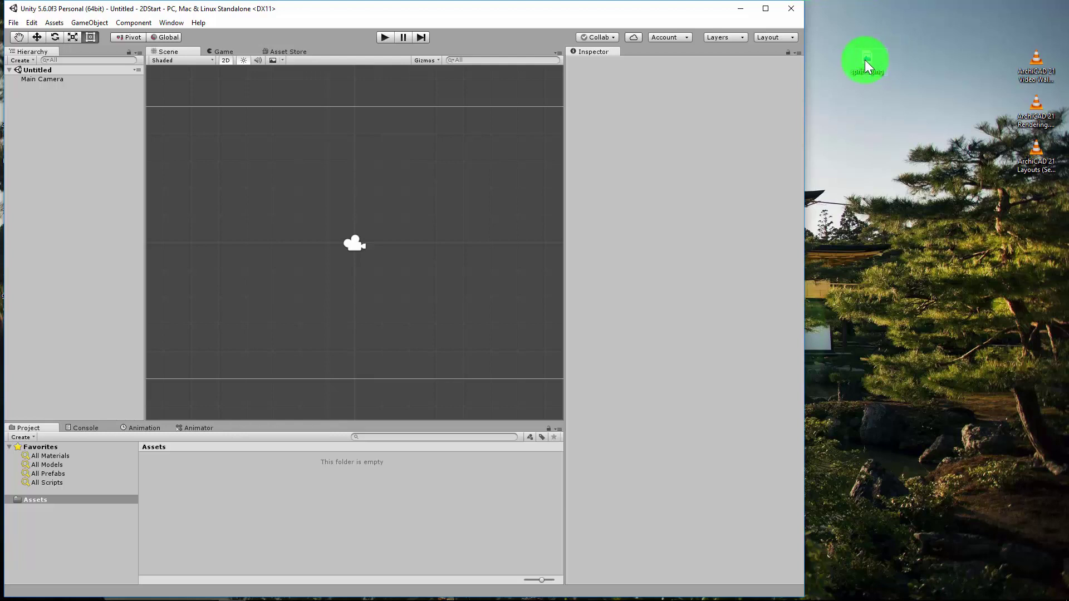
drag(865, 59, 200, 478)
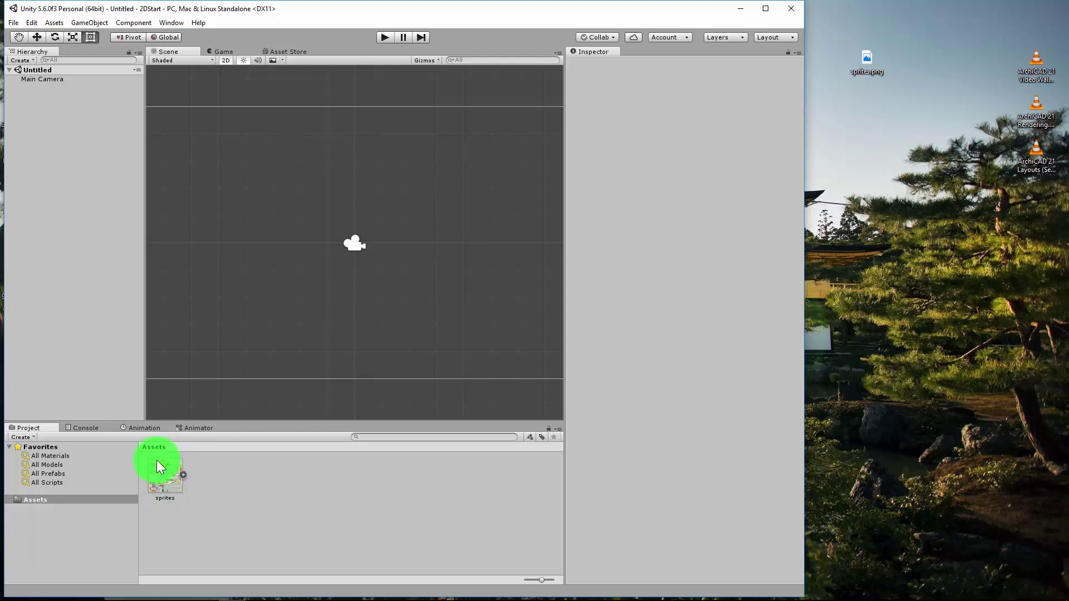
Create a new folder named Art under Assets.
right_click(42, 499)
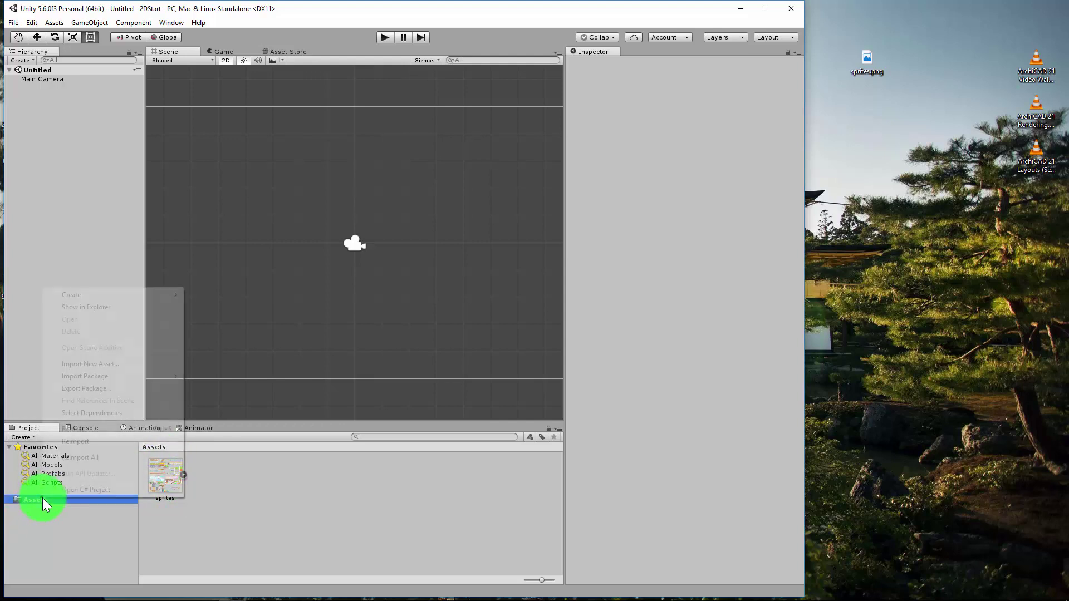
mouse_move(113, 295)
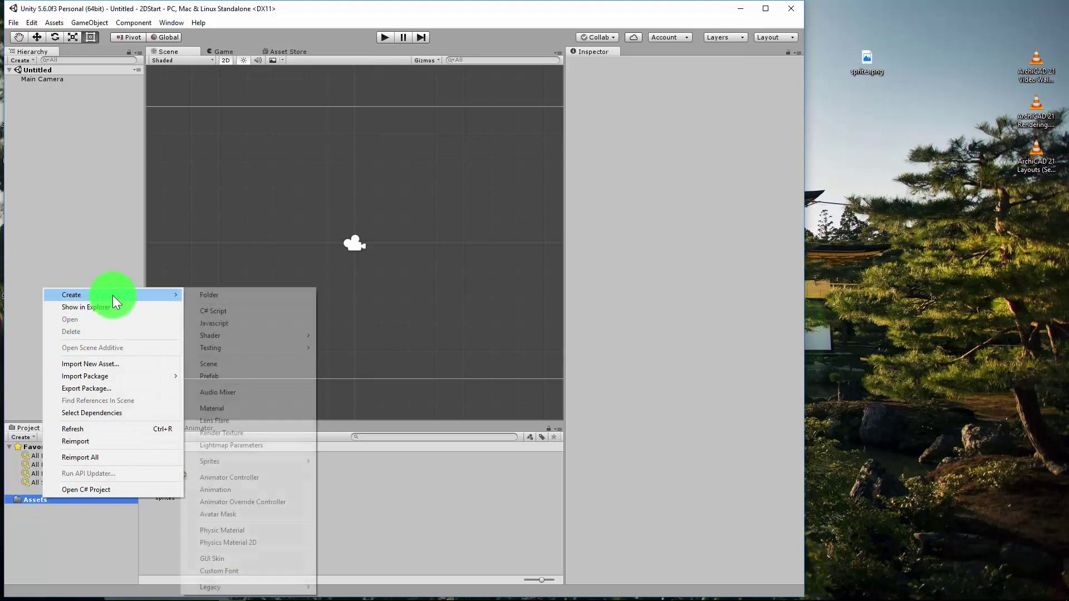
click(209, 295)
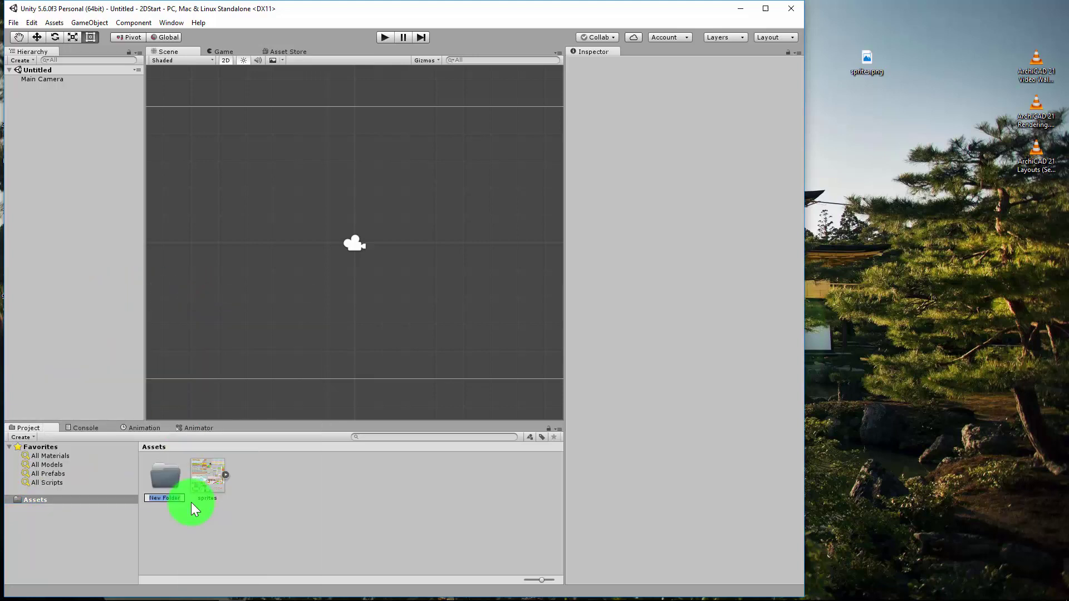
text(Art)
key(Return)
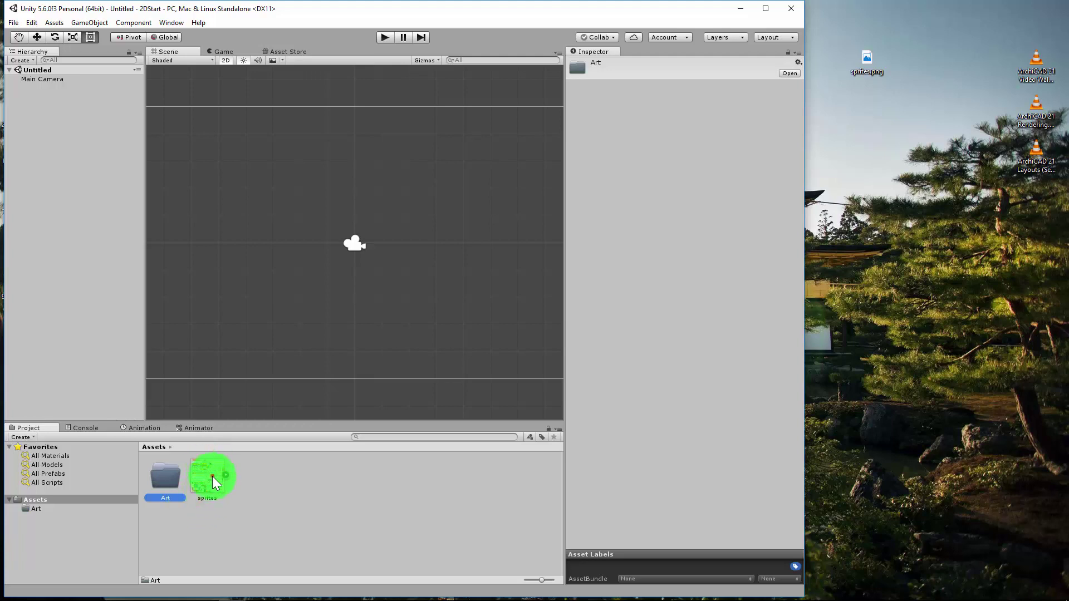
Move the sprites image into Art and select it to show its import settings.
drag(212, 476, 166, 486)
double_click(165, 479)
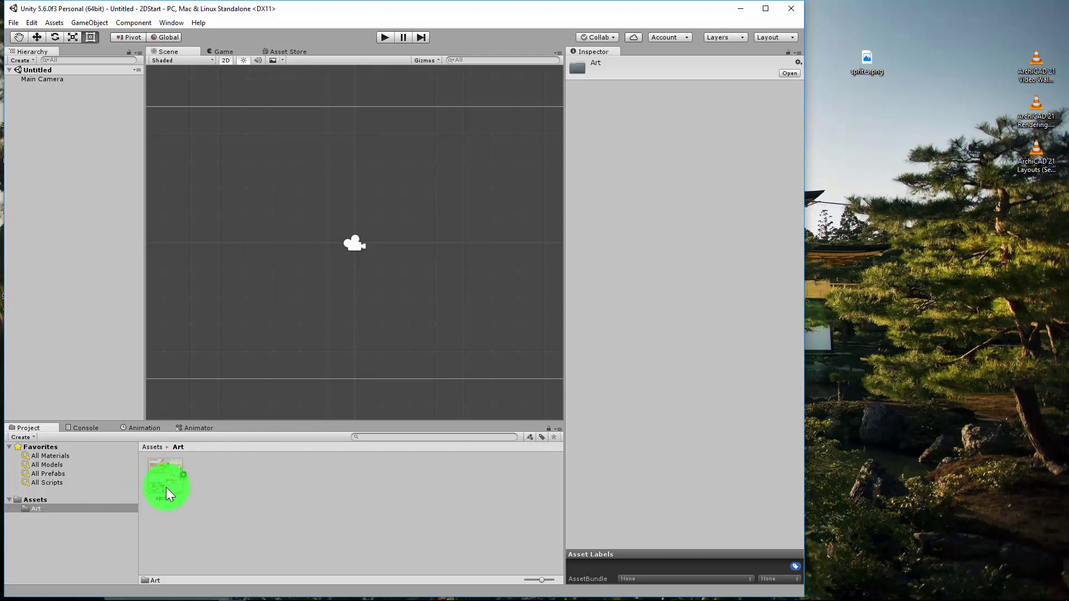
click(168, 472)
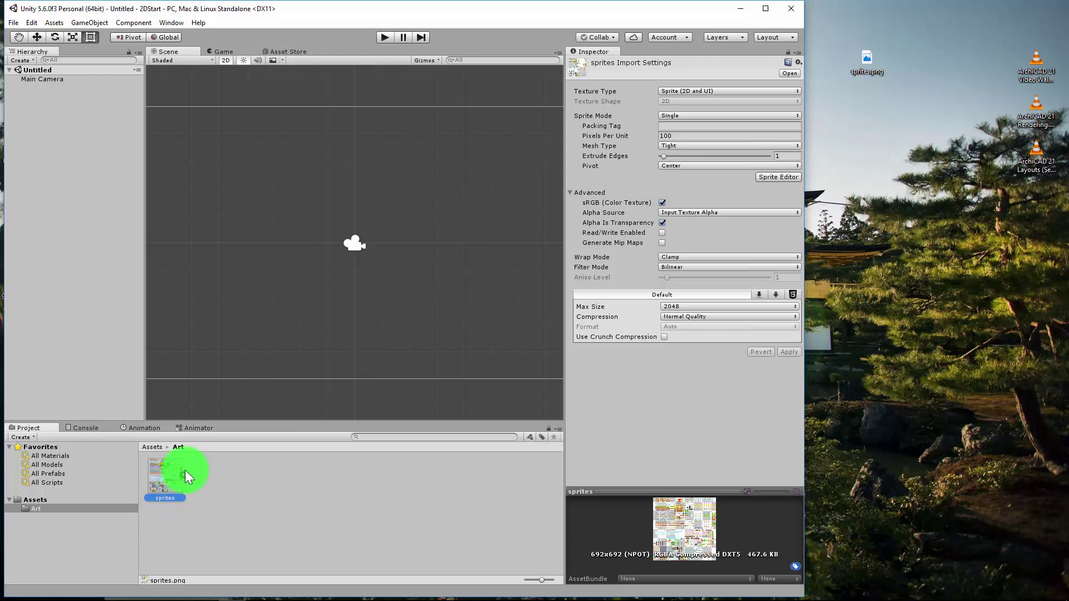
Maximize the editor and set the sprites texture's Sprite Mode to Multiple.
click(182, 473)
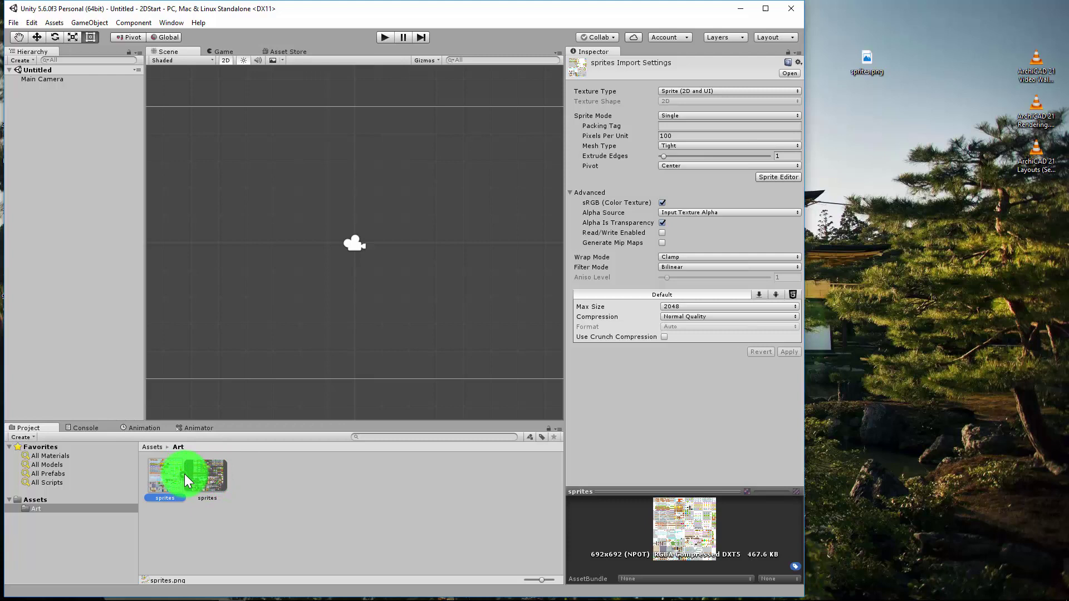
click(183, 473)
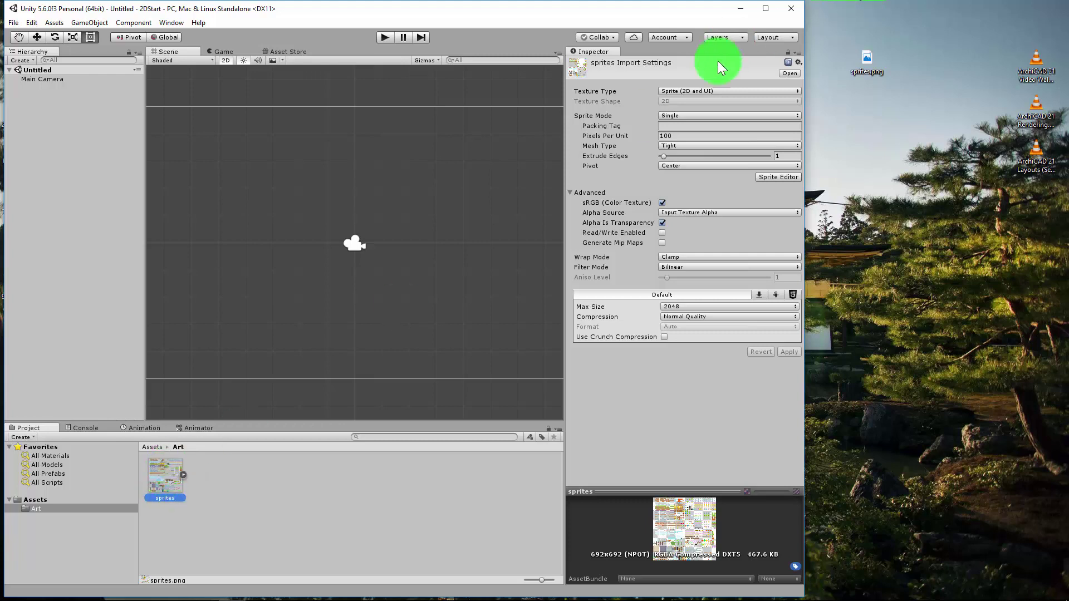
click(766, 8)
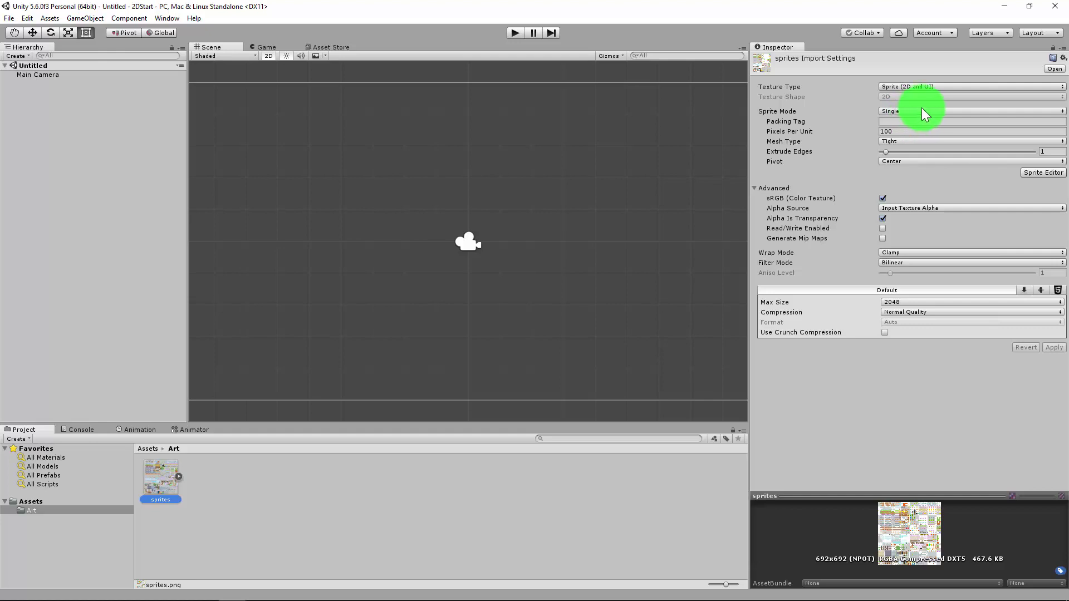
click(920, 112)
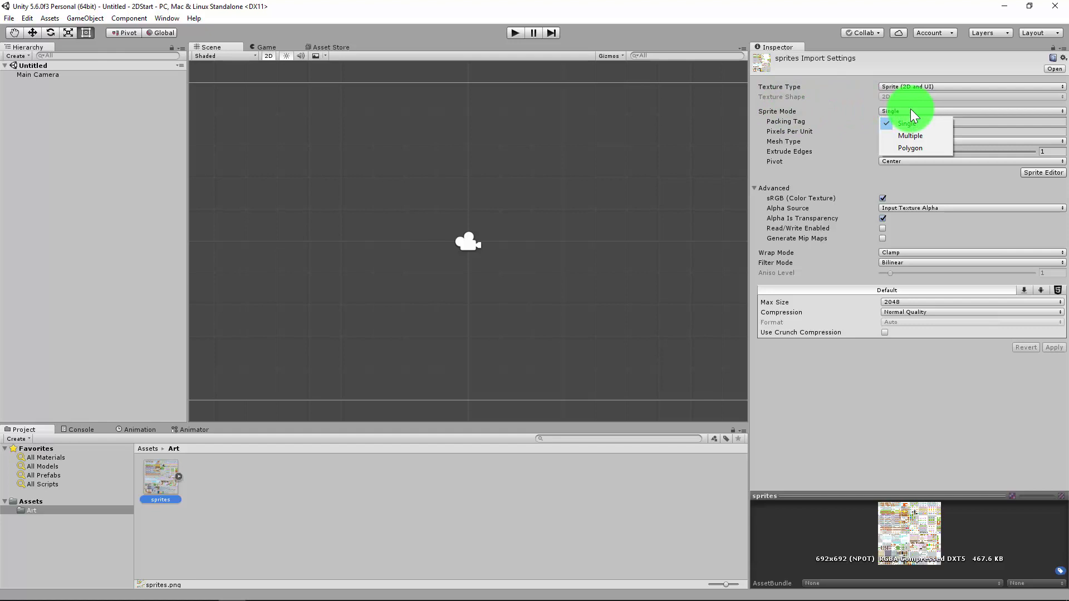
click(906, 135)
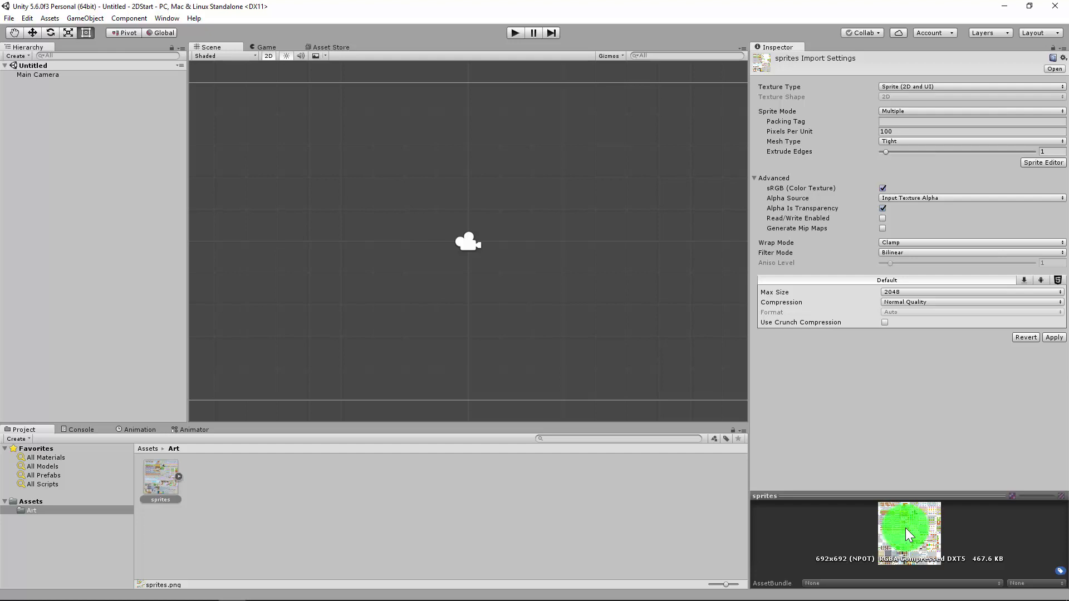
Set Pixels Per Unit to 21 and Filter Mode to Point (no filter).
click(901, 132)
text(21)
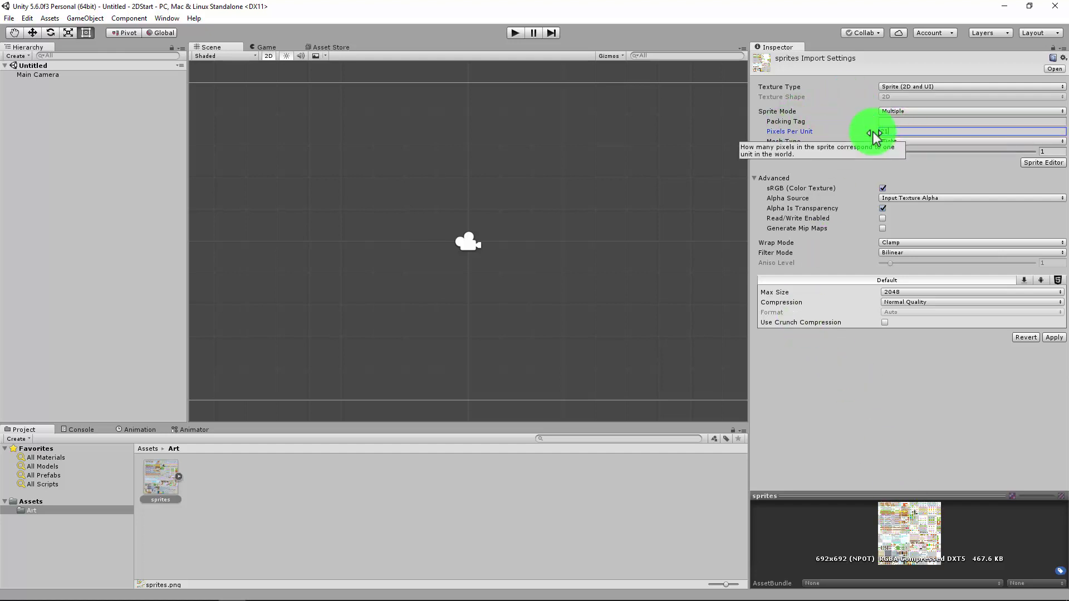
click(915, 122)
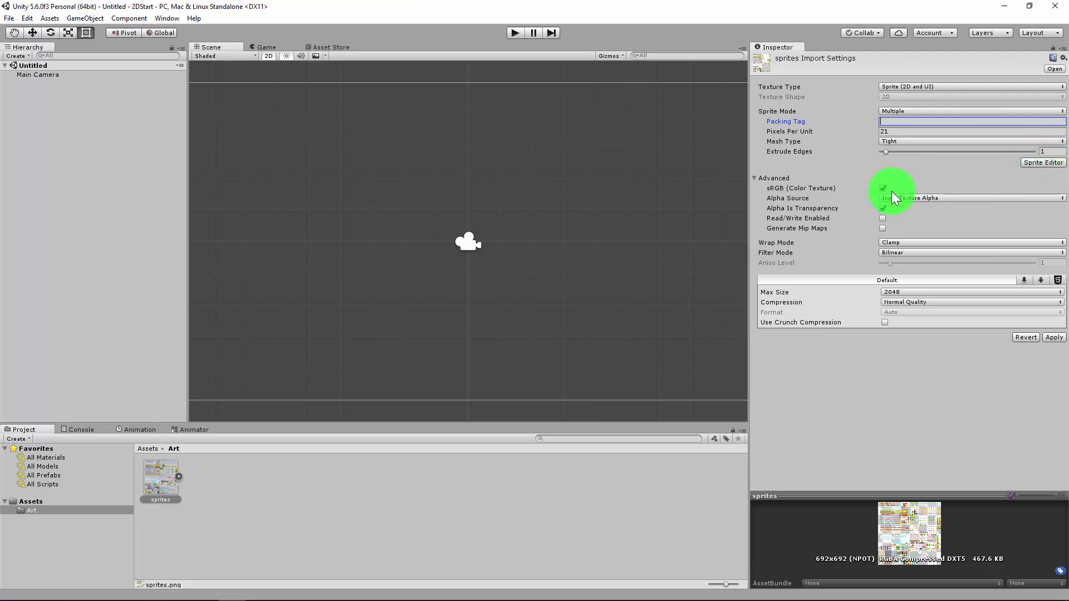
click(900, 252)
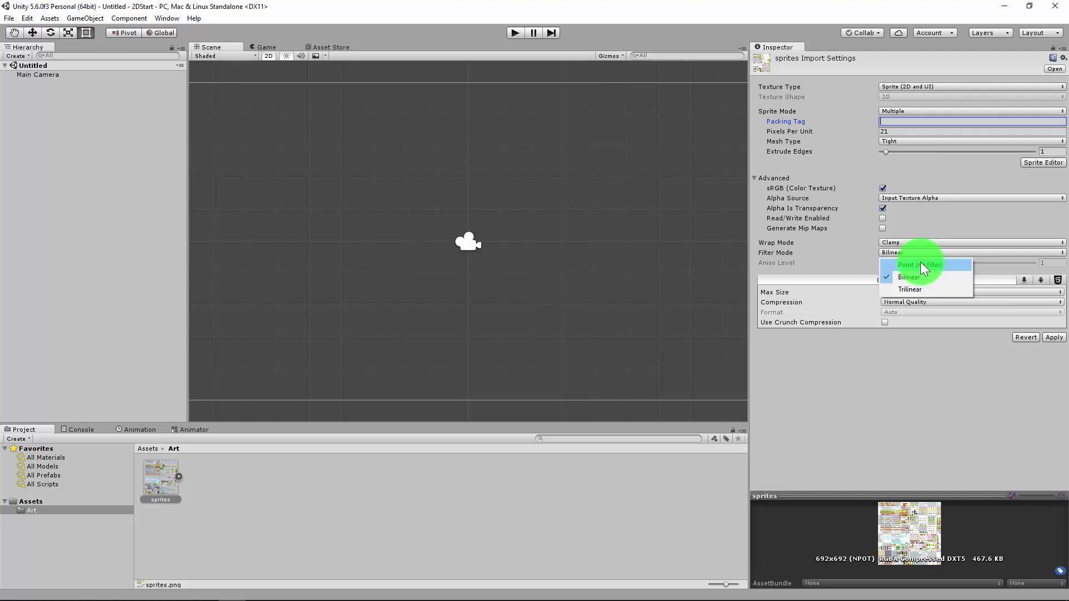
click(919, 264)
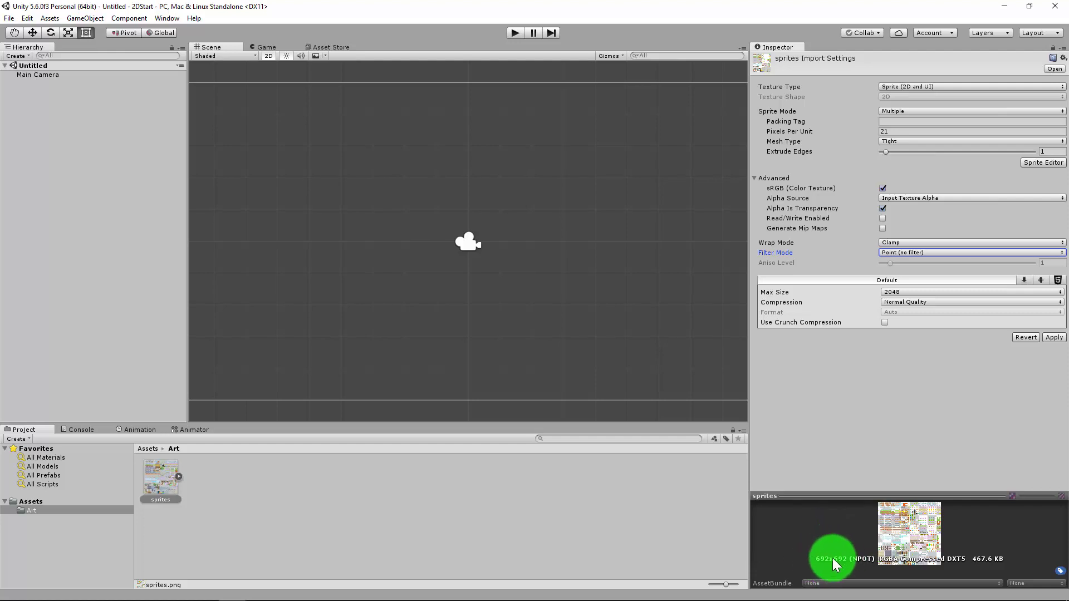
Set Max Size to 1024, keep Tight mesh and Clamp wrap, and apply the import settings.
click(918, 292)
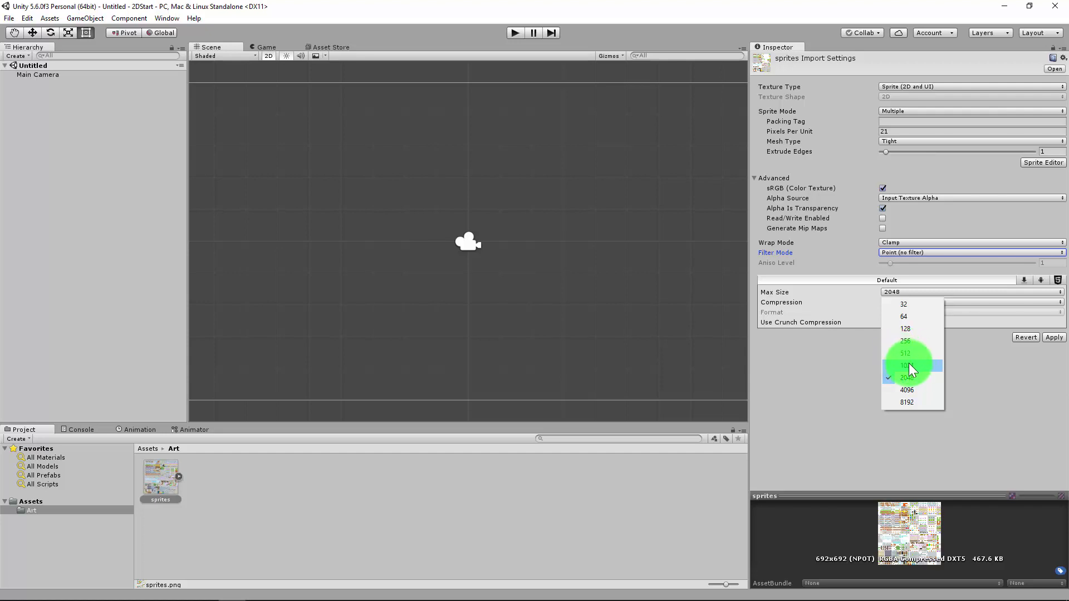
click(913, 365)
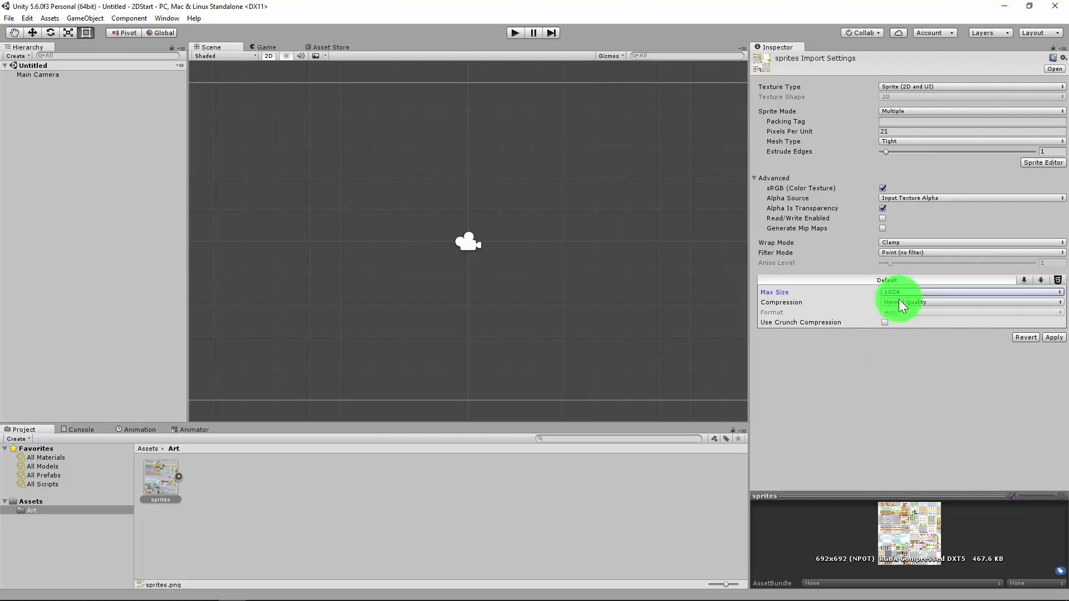
click(901, 143)
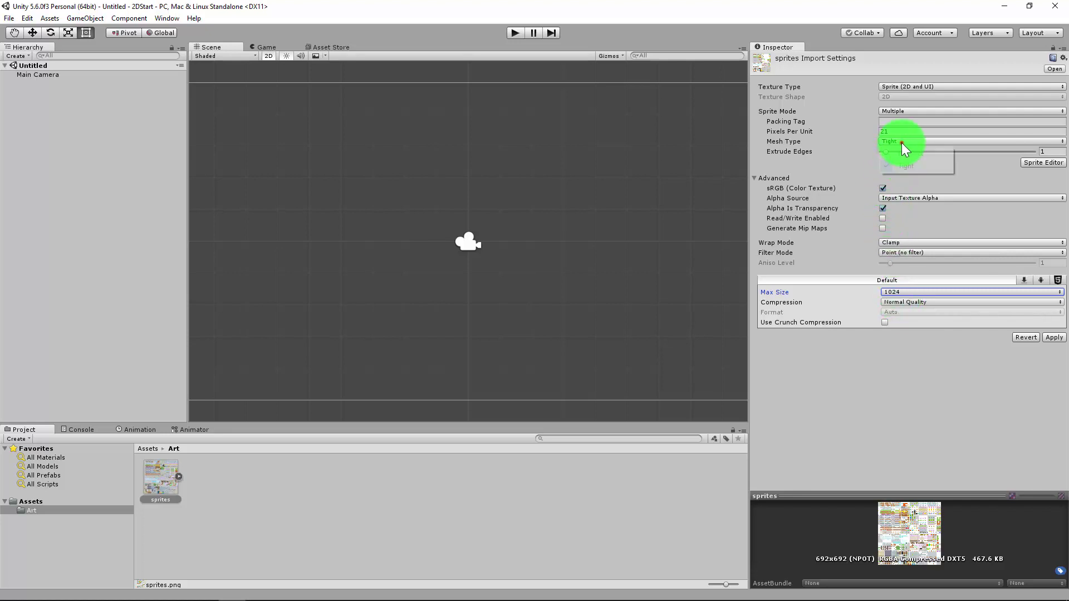
click(920, 198)
click(921, 198)
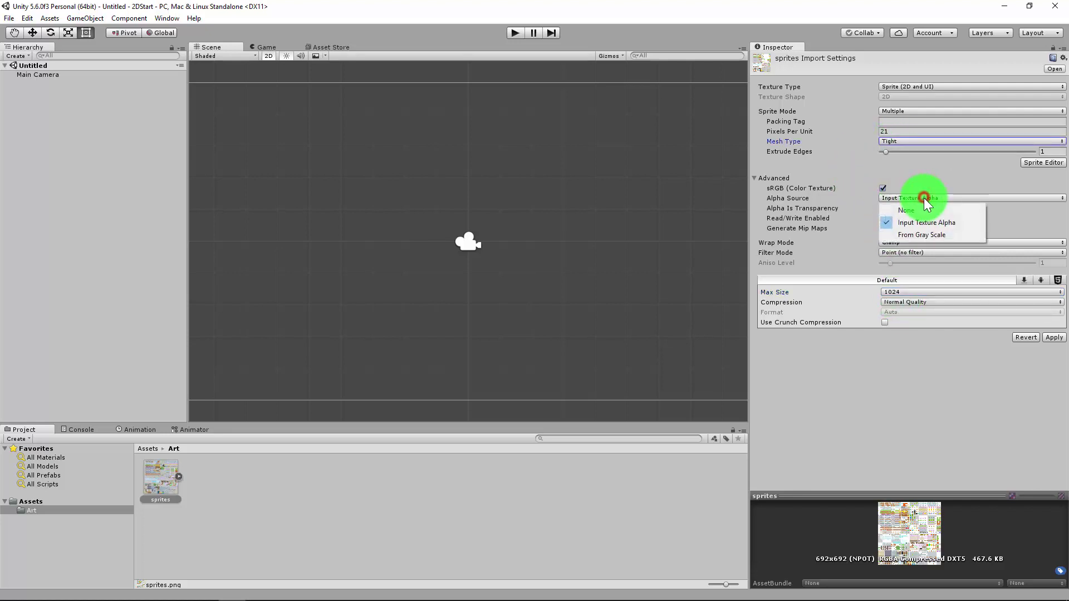
click(840, 256)
click(911, 243)
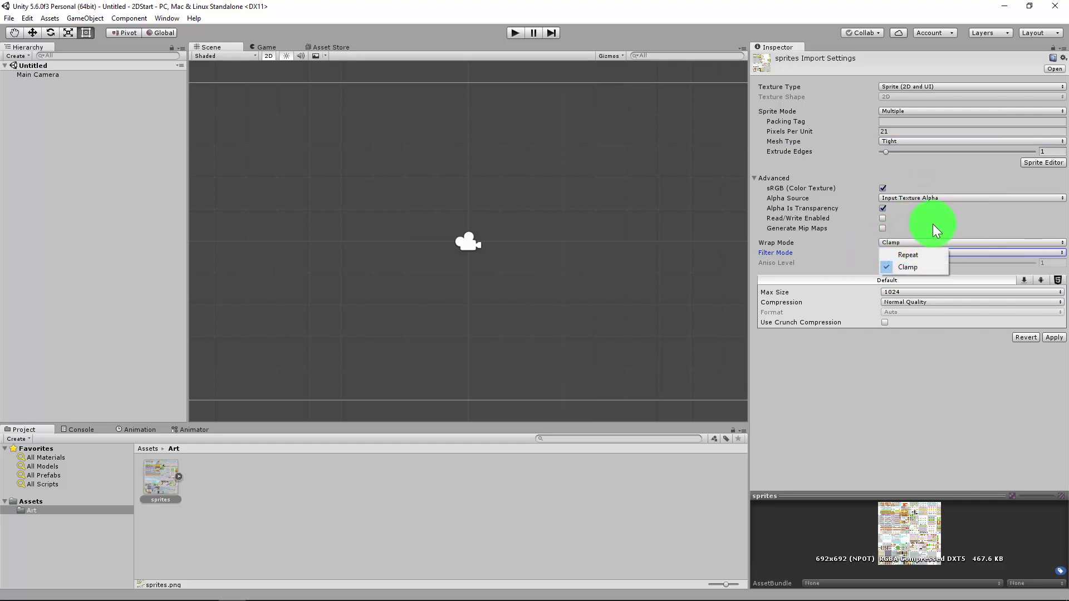
click(996, 396)
click(1054, 338)
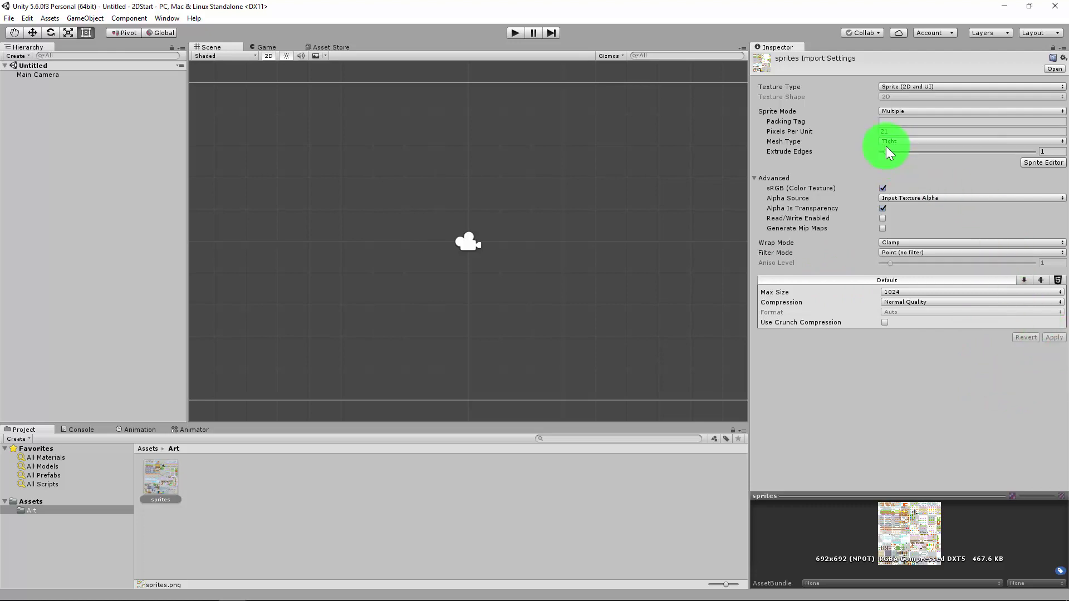
Open the sprites sheet in the Sprite Editor and zoom in on its grass, dirt and snow tiles.
click(1042, 162)
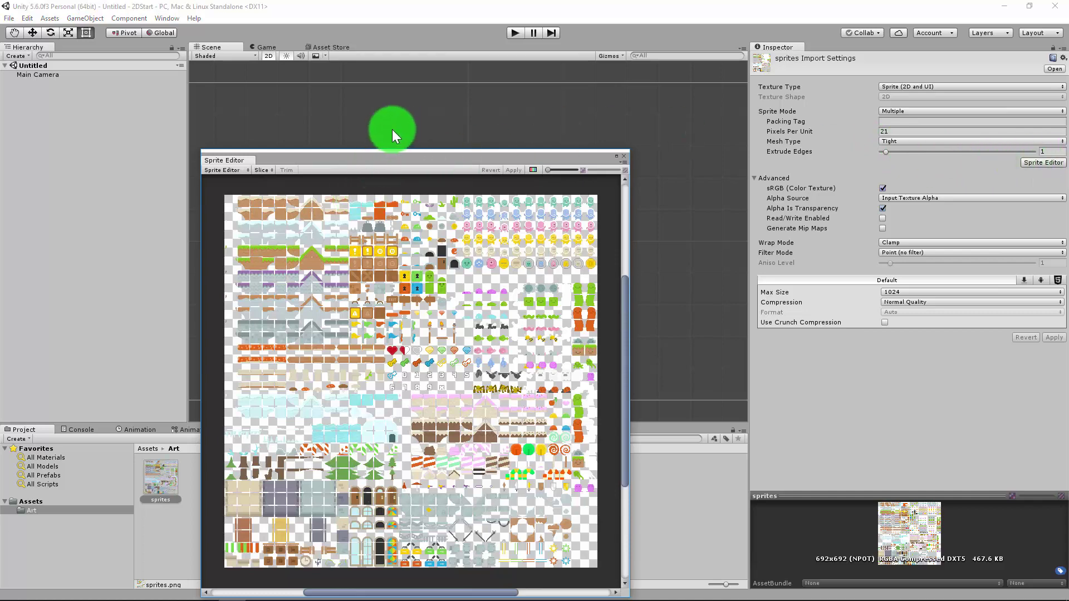
drag(411, 162, 436, 115)
scroll(419, 236, up, 2)
scroll(343, 207, up, 3)
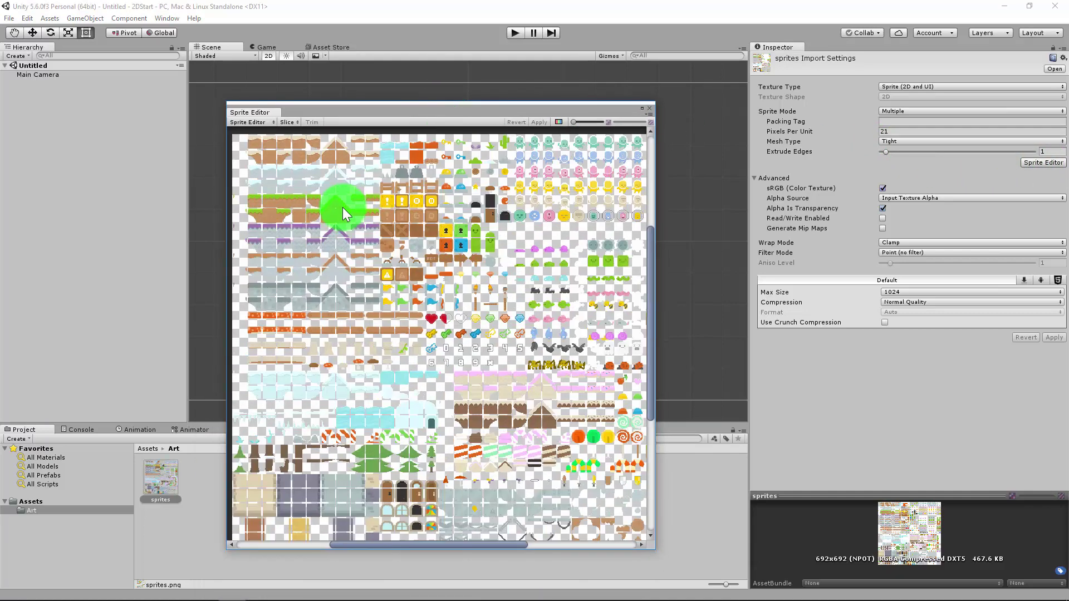
scroll(343, 204, up, 3)
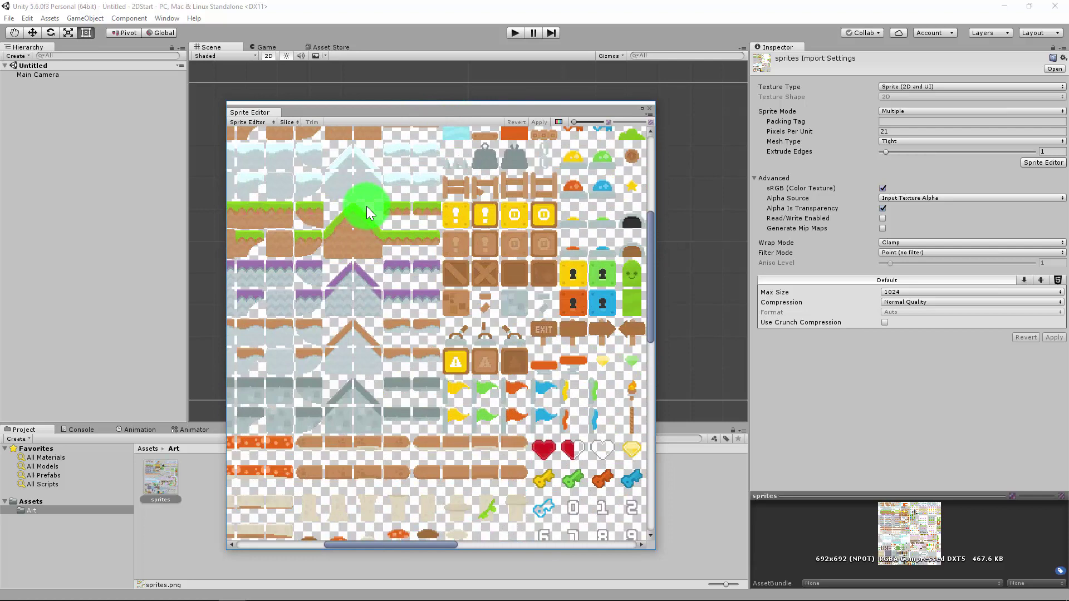
scroll(366, 206, up, 3)
scroll(525, 379, down, 2)
scroll(461, 342, up, 3)
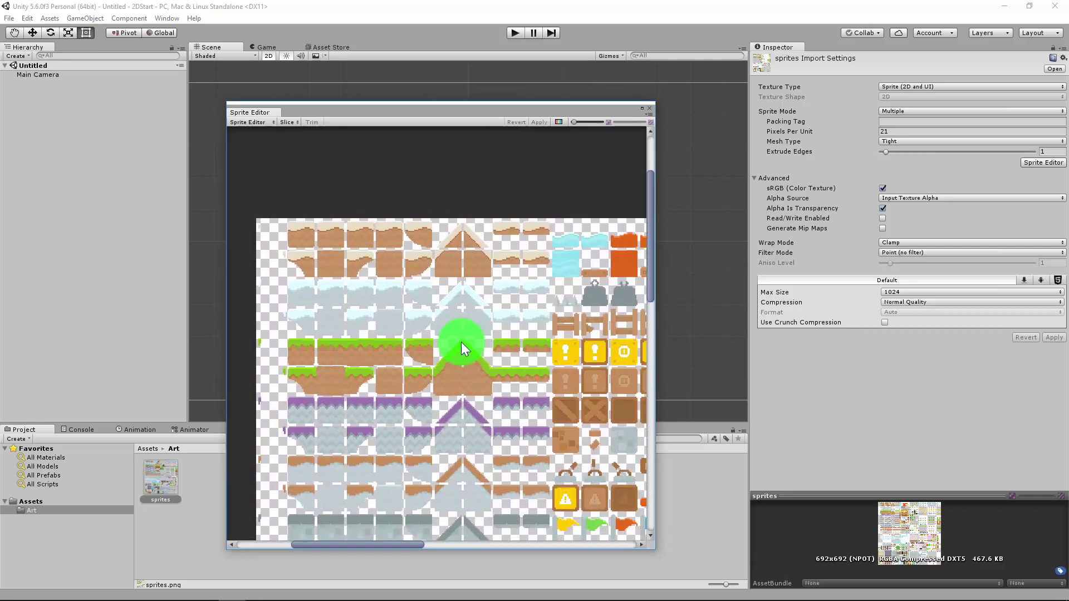
middle_drag(505, 321, 497, 333)
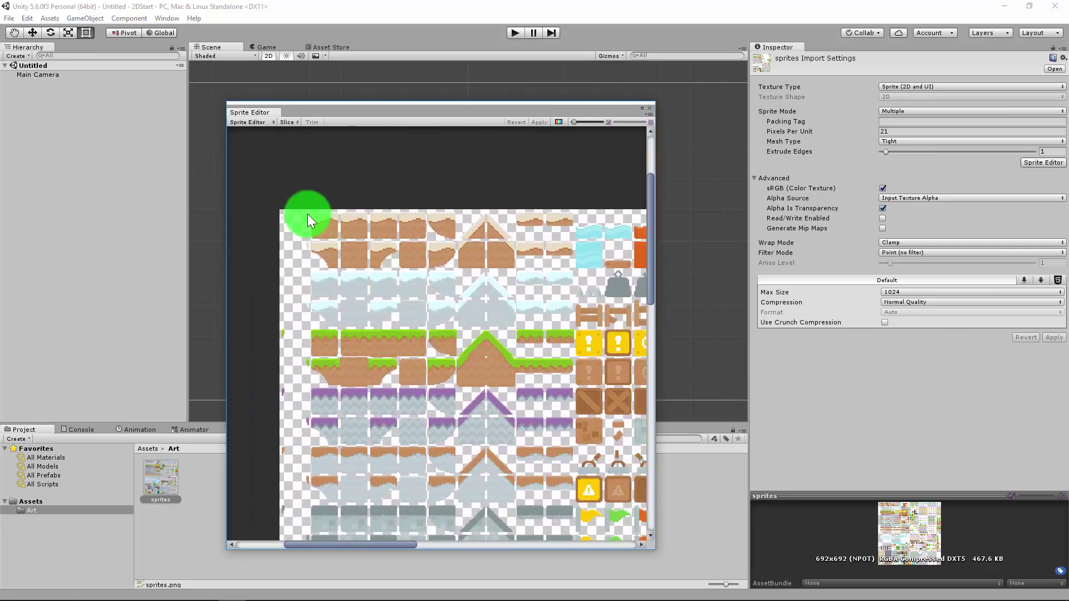
click(339, 238)
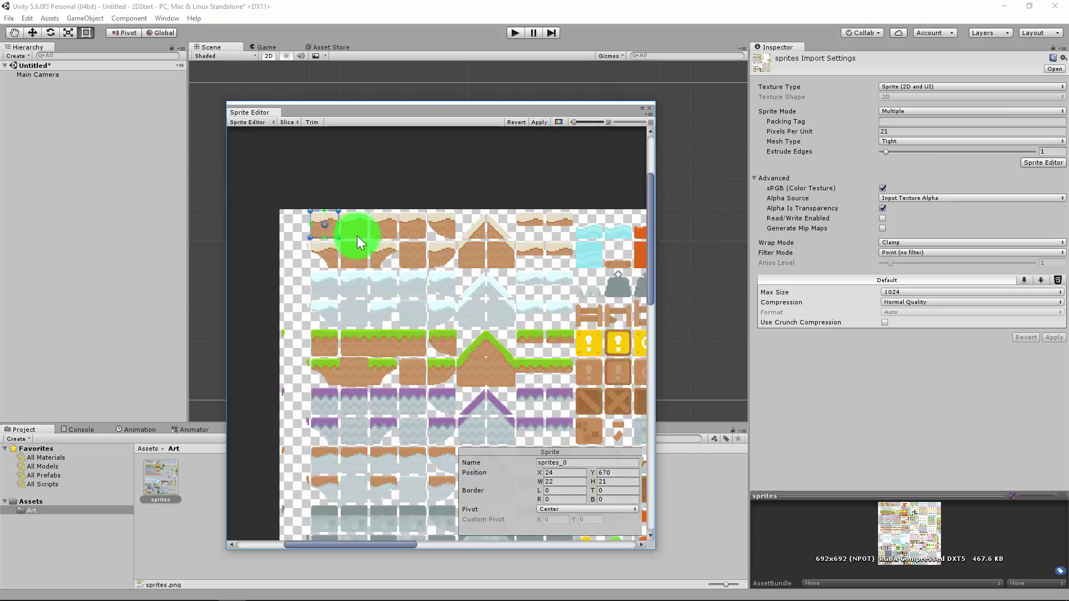
click(403, 184)
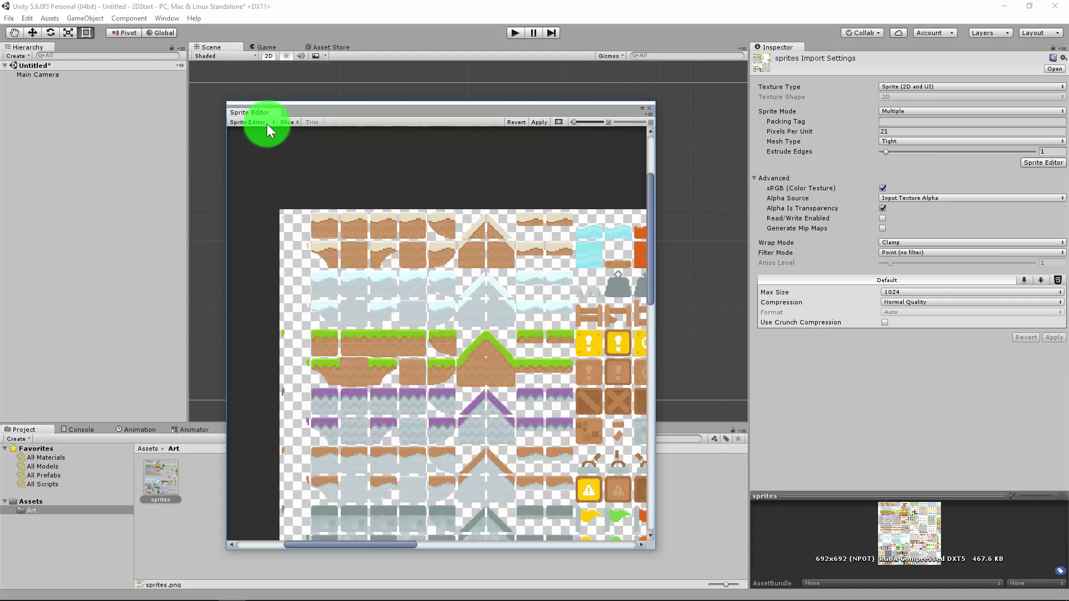
Choose Grid By Cell Size slicing with a 21×21 pixel cell size.
click(293, 124)
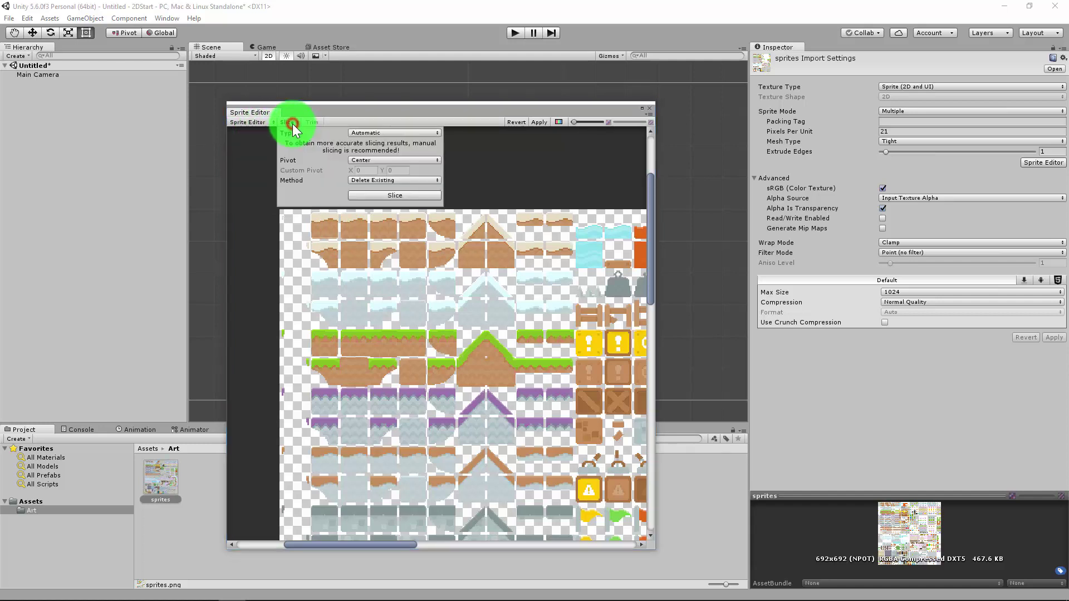
click(363, 134)
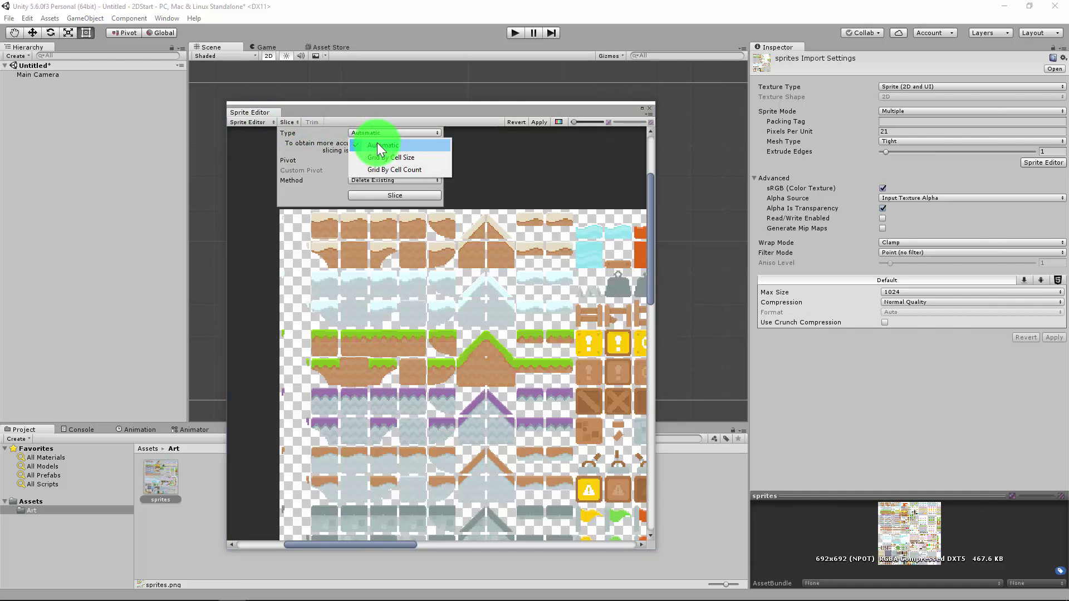
click(406, 158)
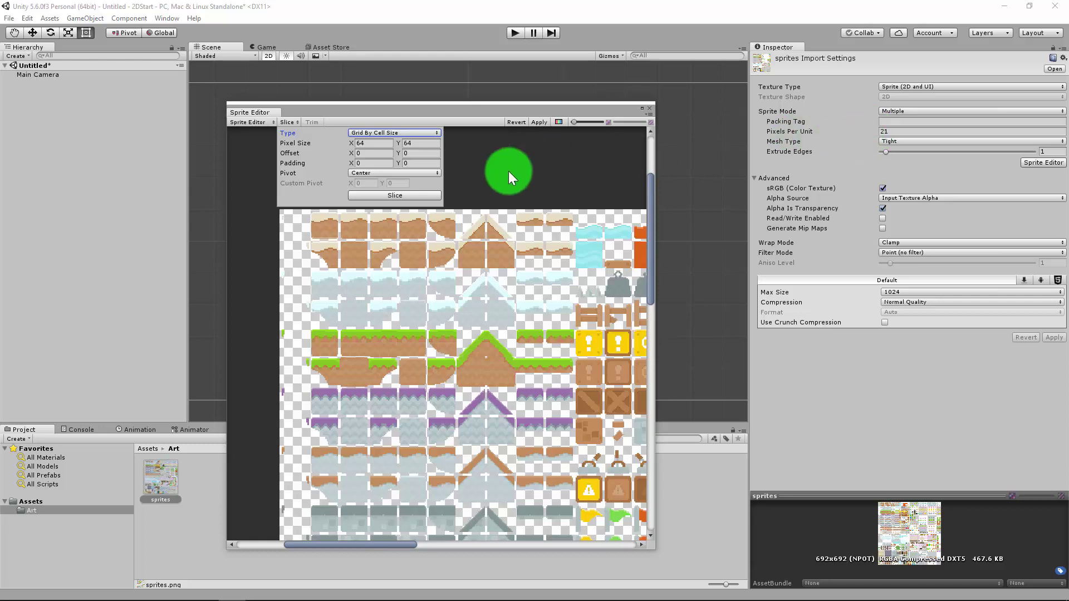
click(386, 143)
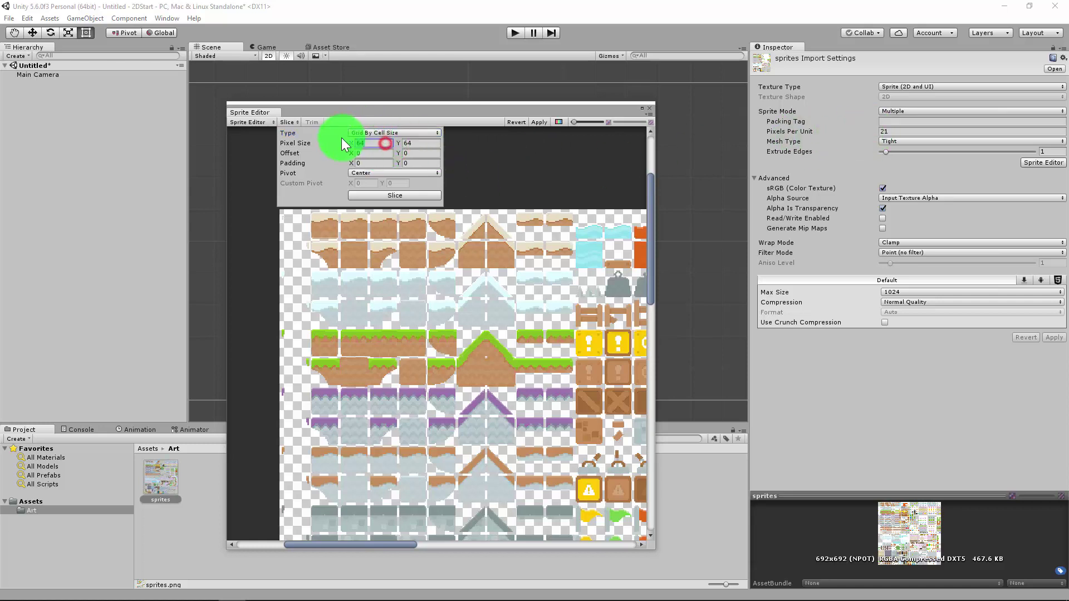
text(21)
key(Tab)
text(21)
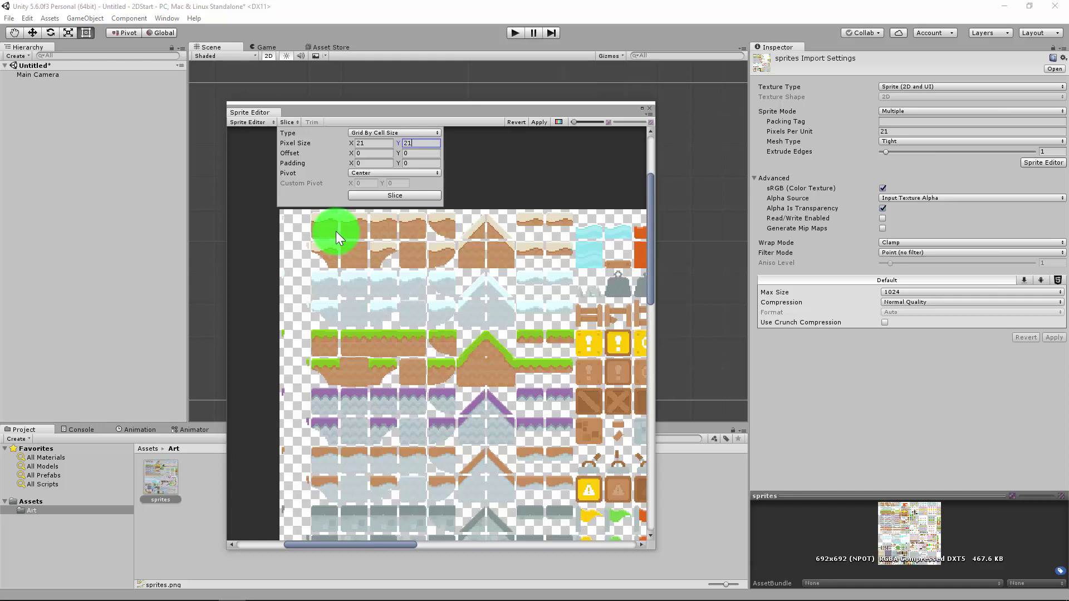
Set the grid offset to 2 by 2.
click(363, 153)
key(Tab)
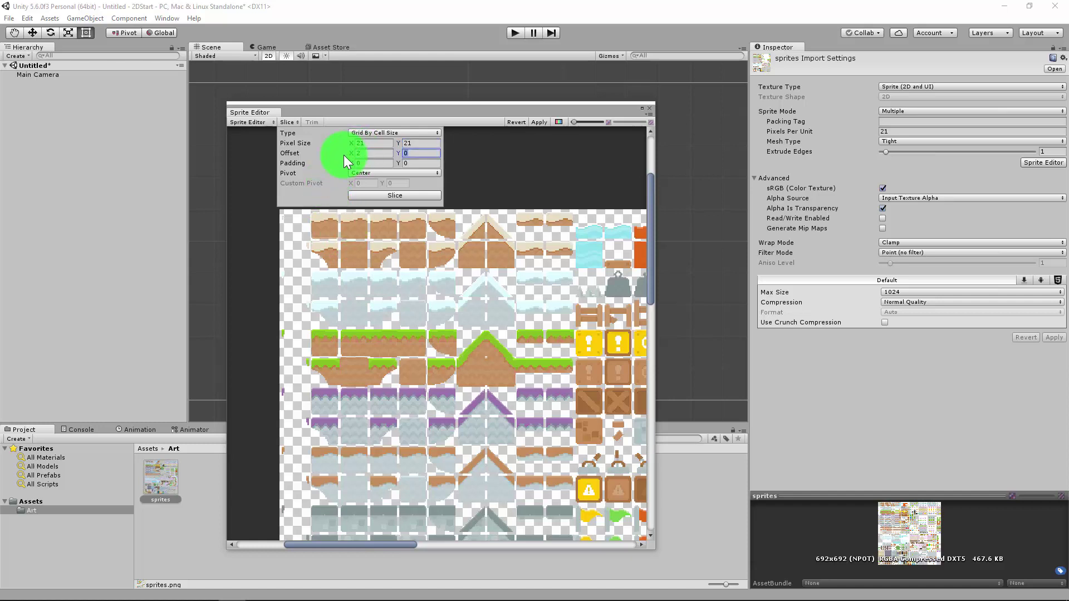
text(2)
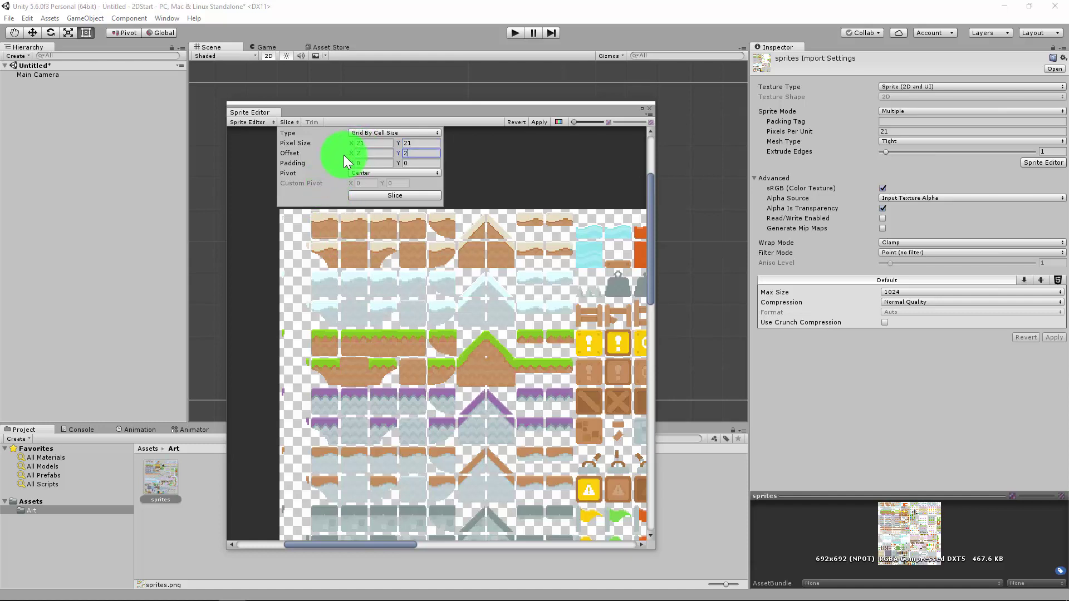
click(299, 222)
scroll(324, 252, up, 5)
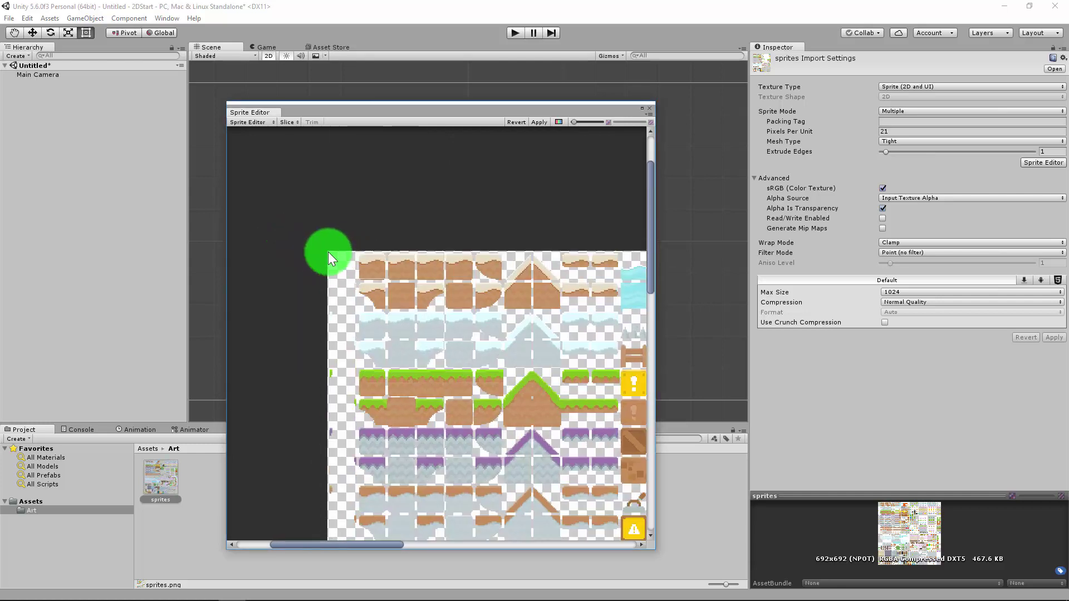
scroll(371, 273, up, 2)
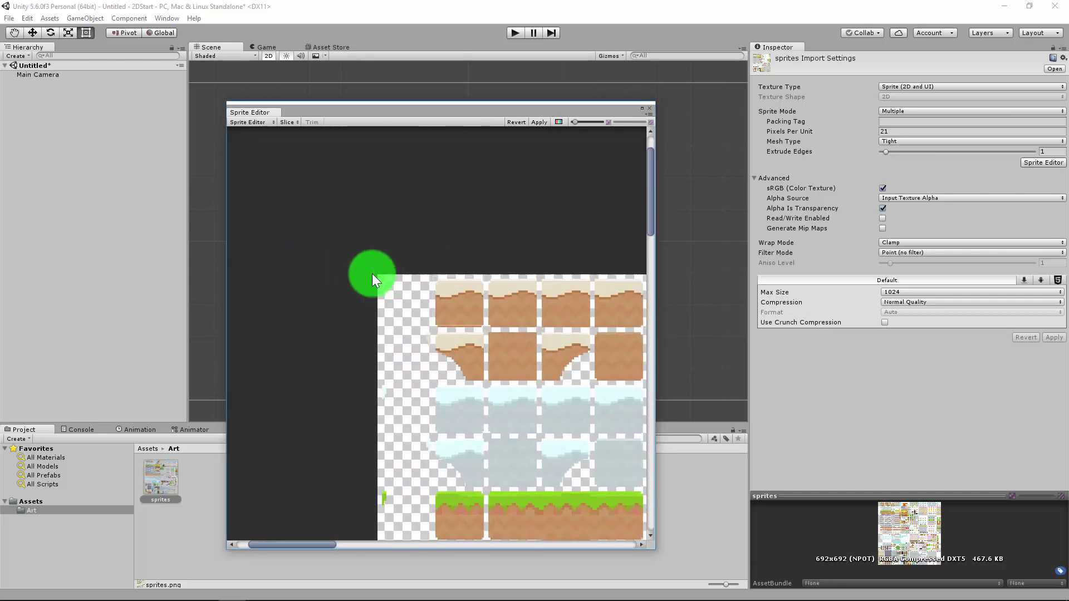
scroll(376, 280, up, 1)
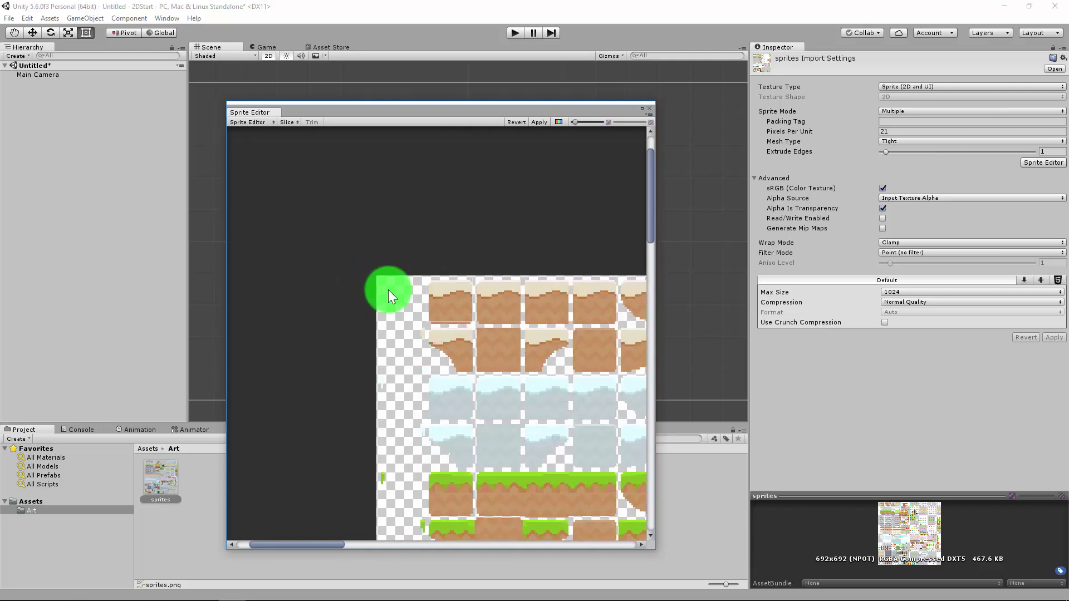
Set the grid padding to 2 by 2.
click(287, 122)
click(356, 164)
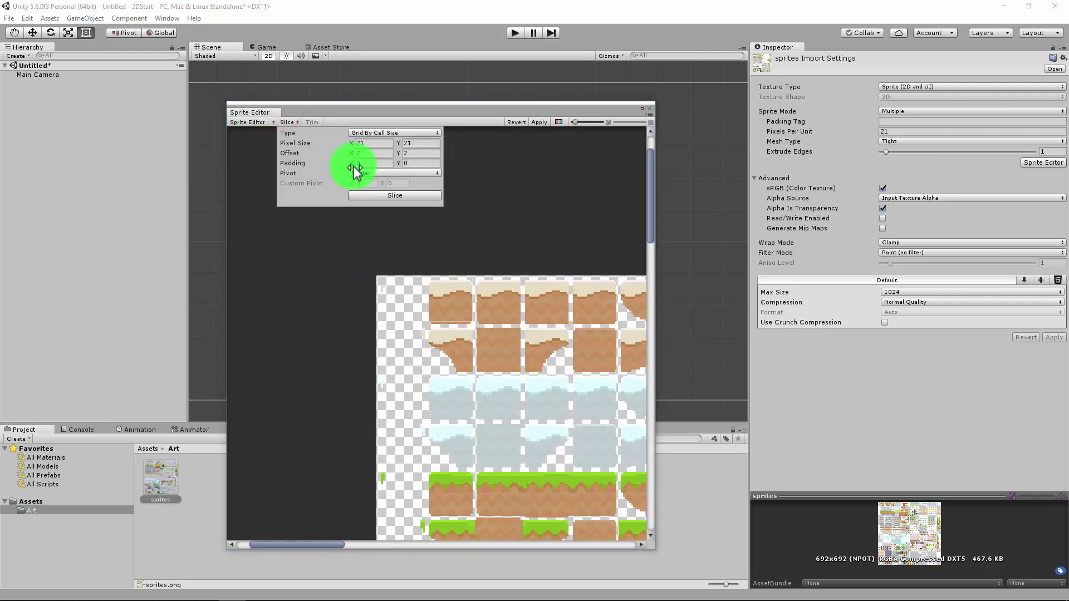
text(2)
key(Tab)
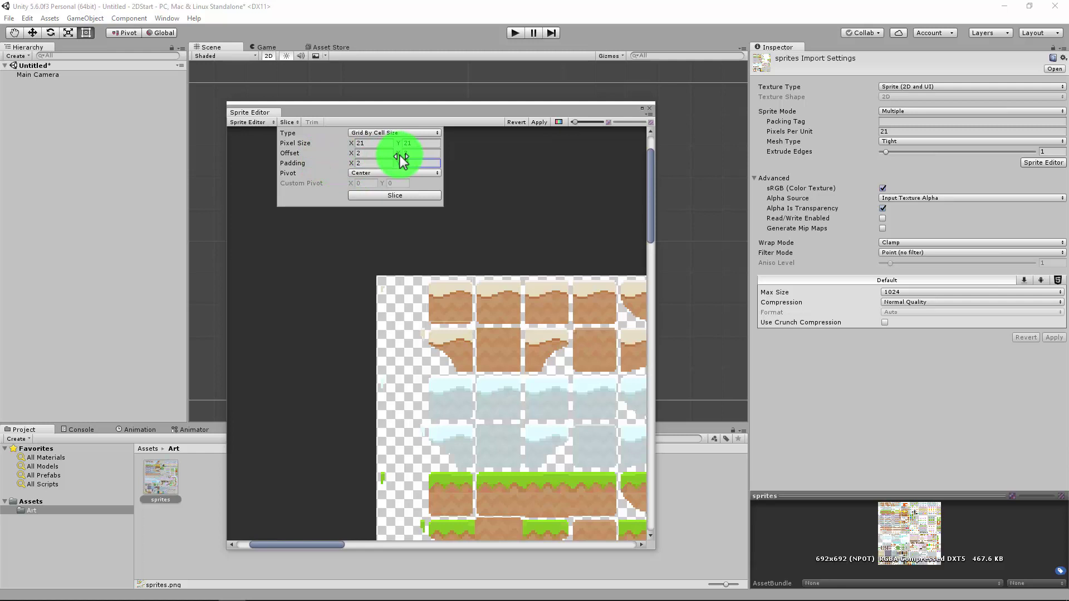
text(2)
key(Tab)
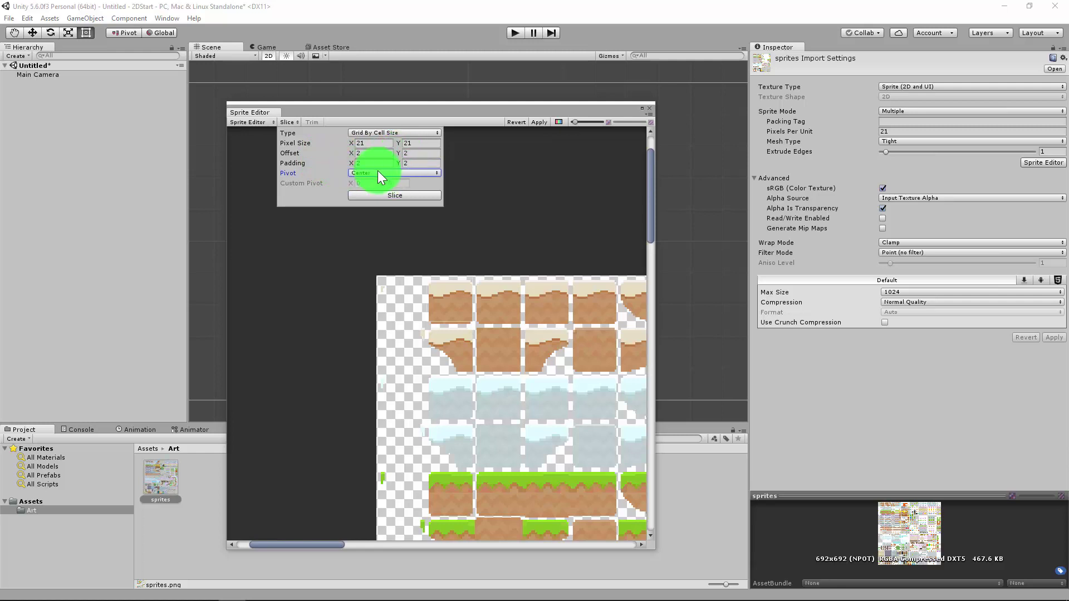
scroll(442, 306, down, 4)
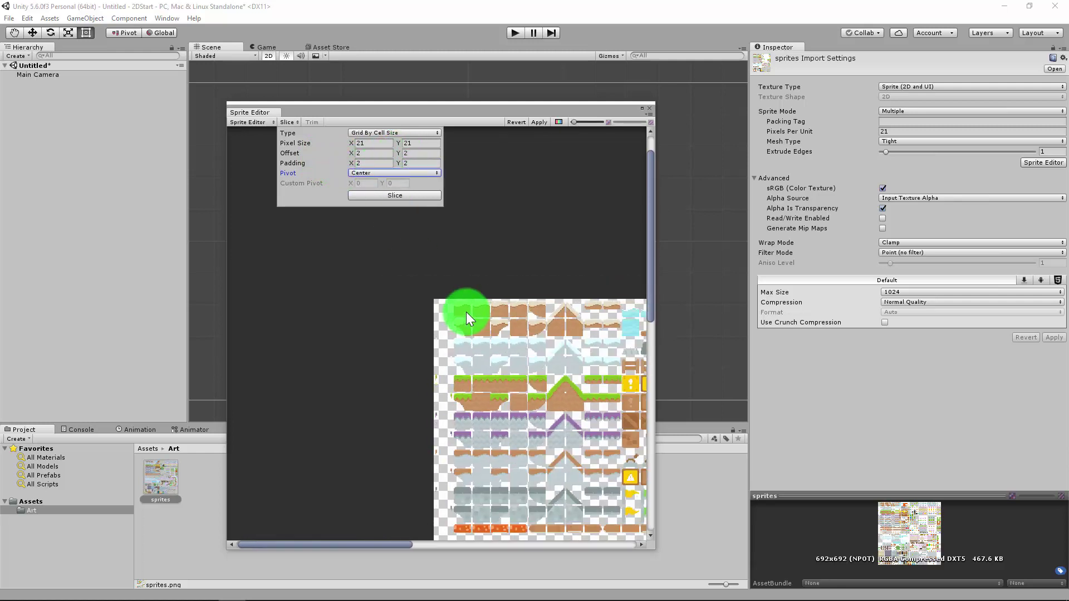
middle_drag(466, 312, 384, 313)
scroll(383, 310, up, 1)
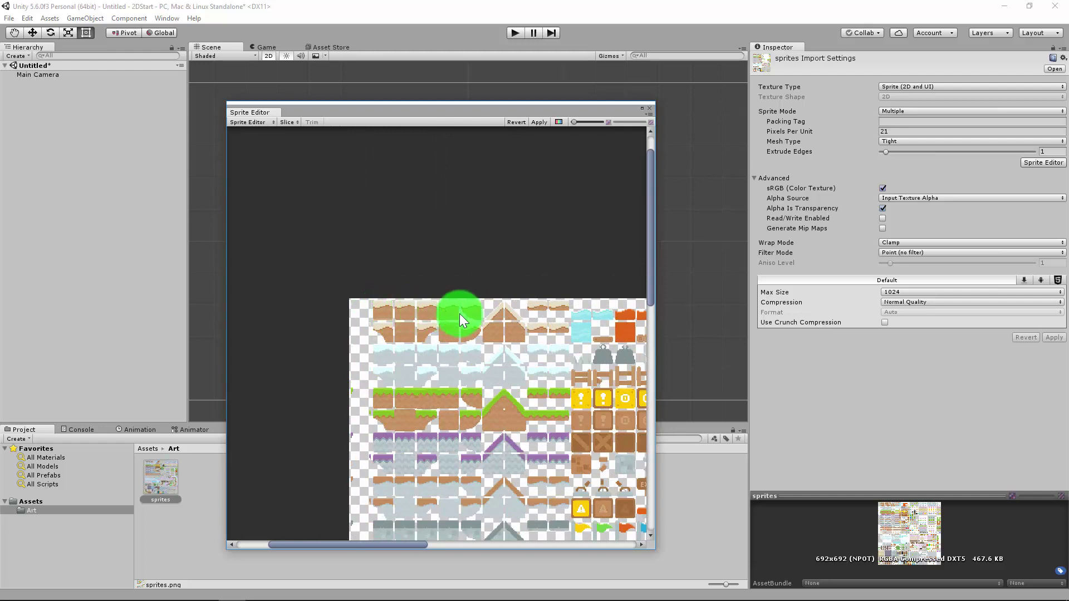
middle_drag(589, 313, 444, 303)
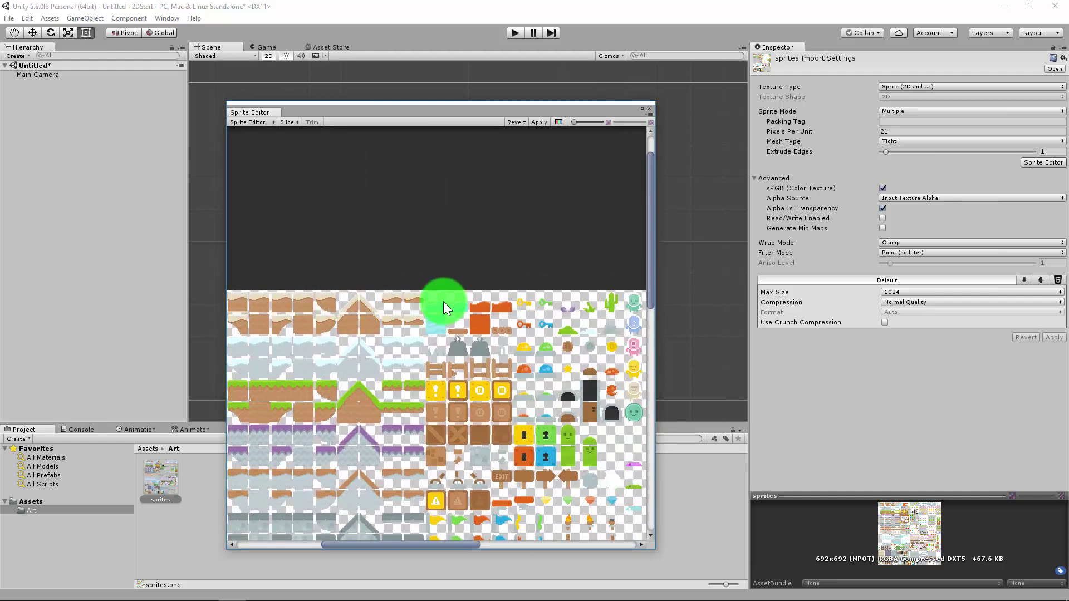
scroll(443, 302, down, 1)
Slice the sheet with the 21×21 grid settings and apply to save the individual sprites.
click(286, 122)
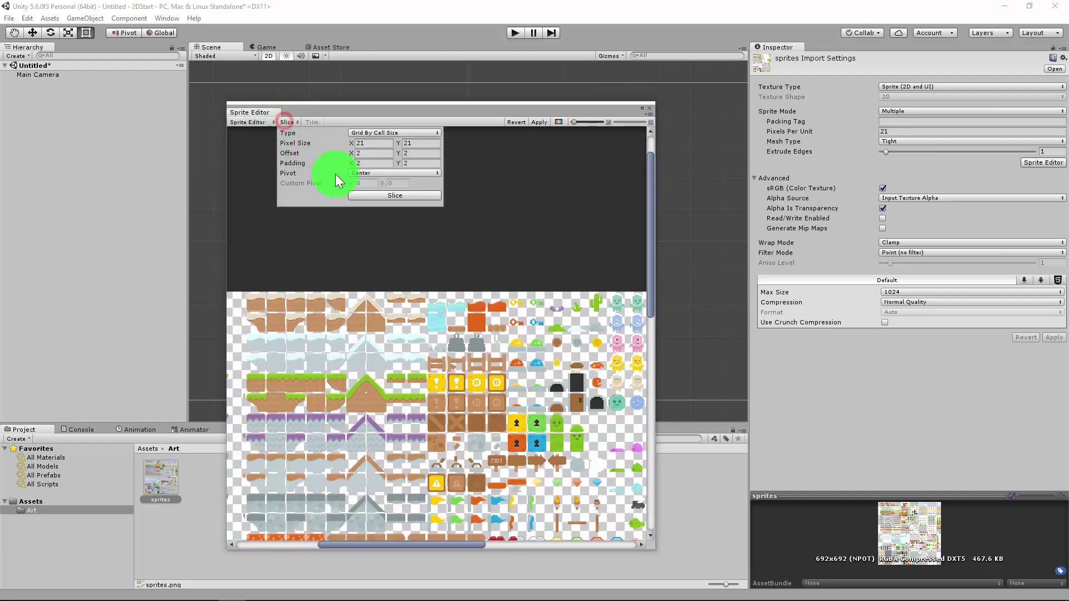
click(406, 192)
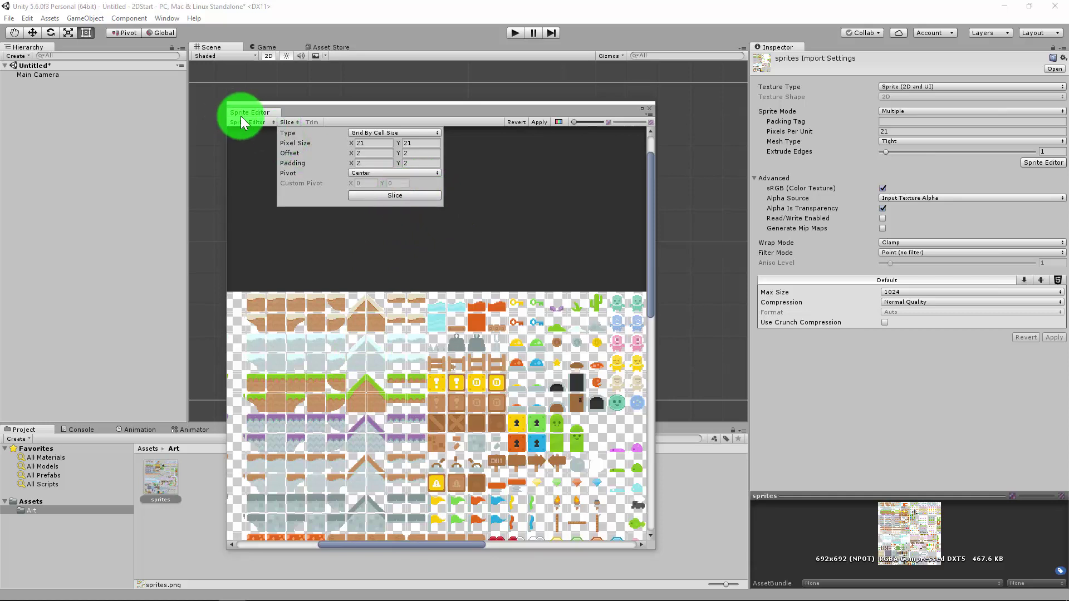
click(255, 121)
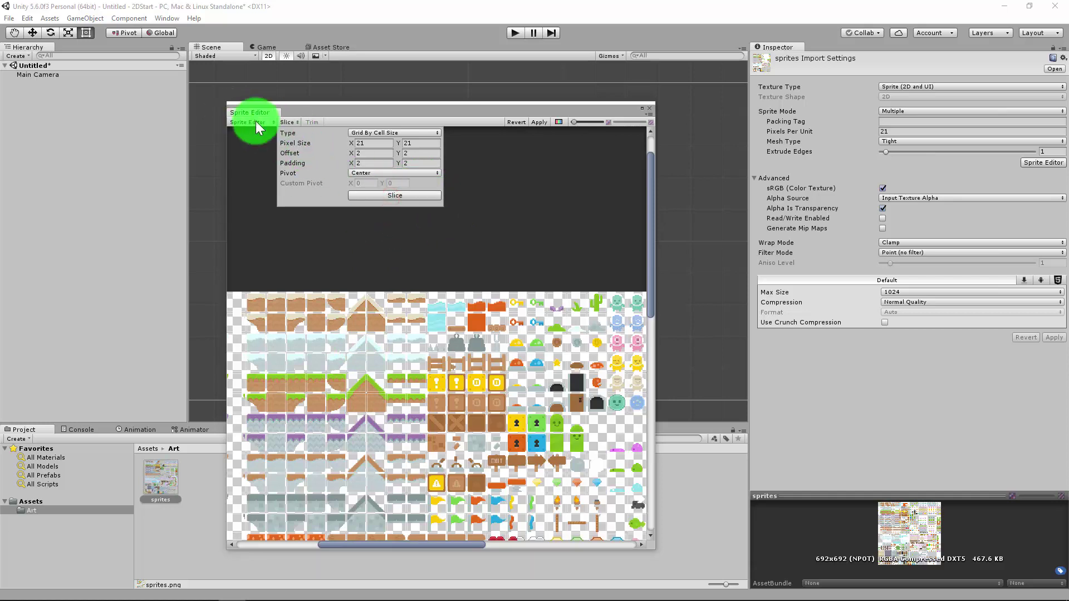
click(288, 122)
click(393, 193)
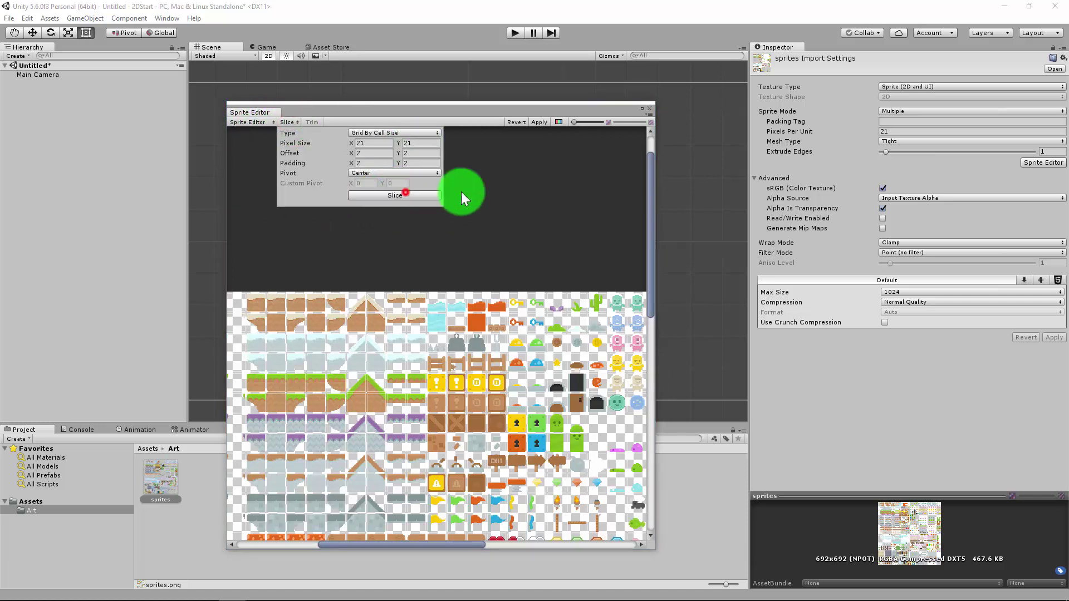
click(542, 122)
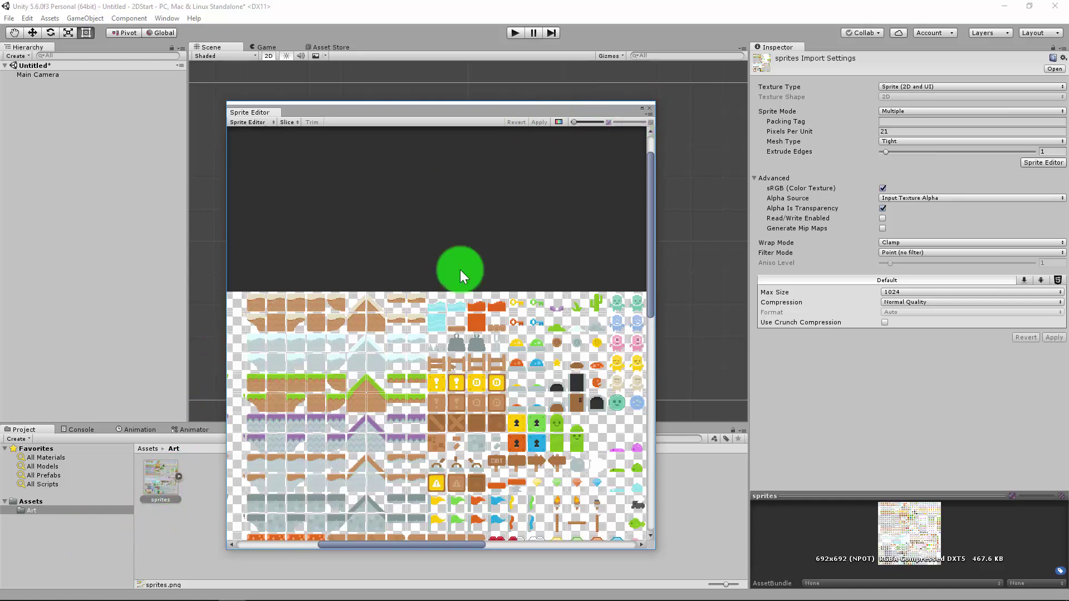
Close the Sprite Editor, expand the sprites asset and select the last slice, sprites_861.
click(649, 107)
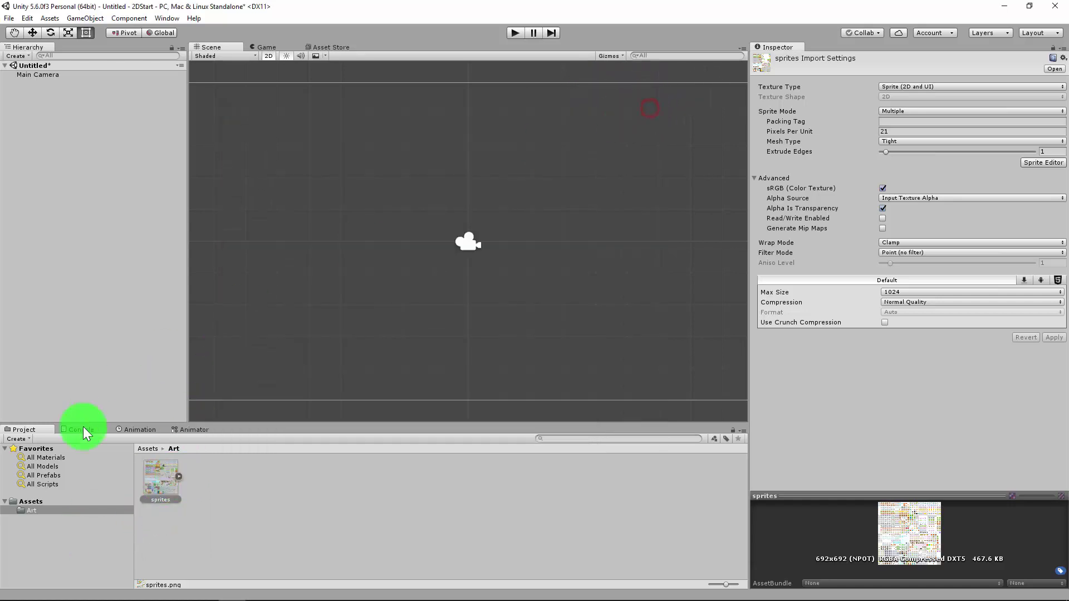
drag(176, 475, 173, 477)
click(179, 477)
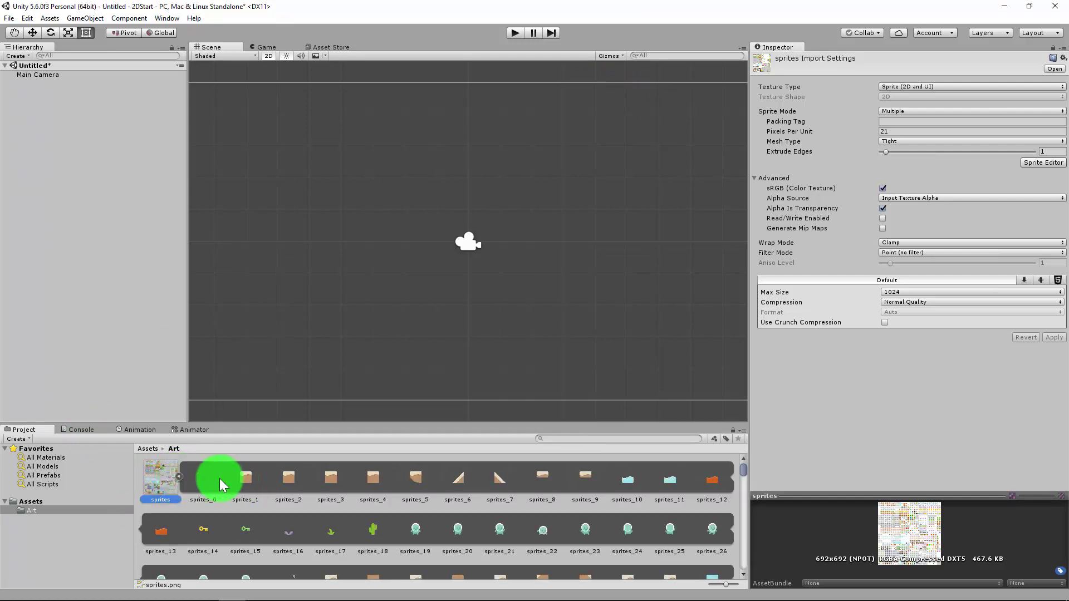
scroll(275, 477, down, 10)
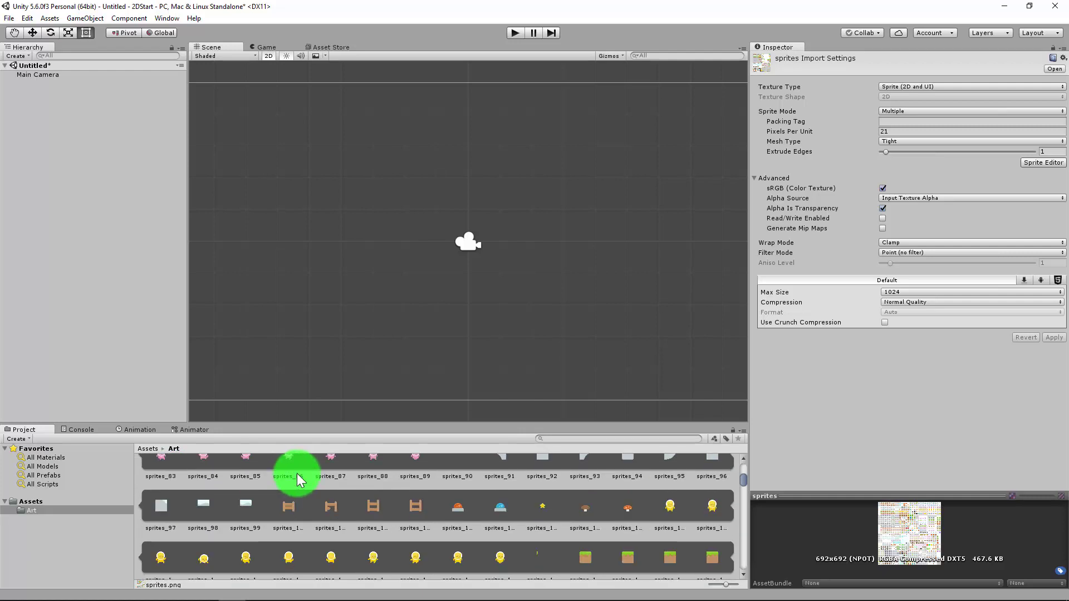
scroll(299, 480, down, 20)
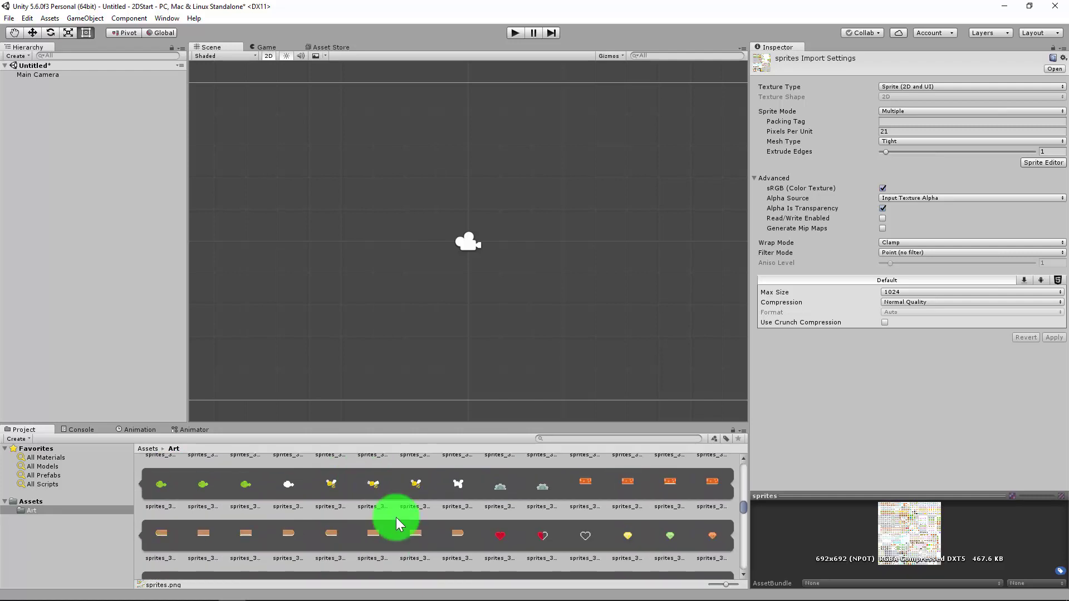
scroll(395, 517, down, 20)
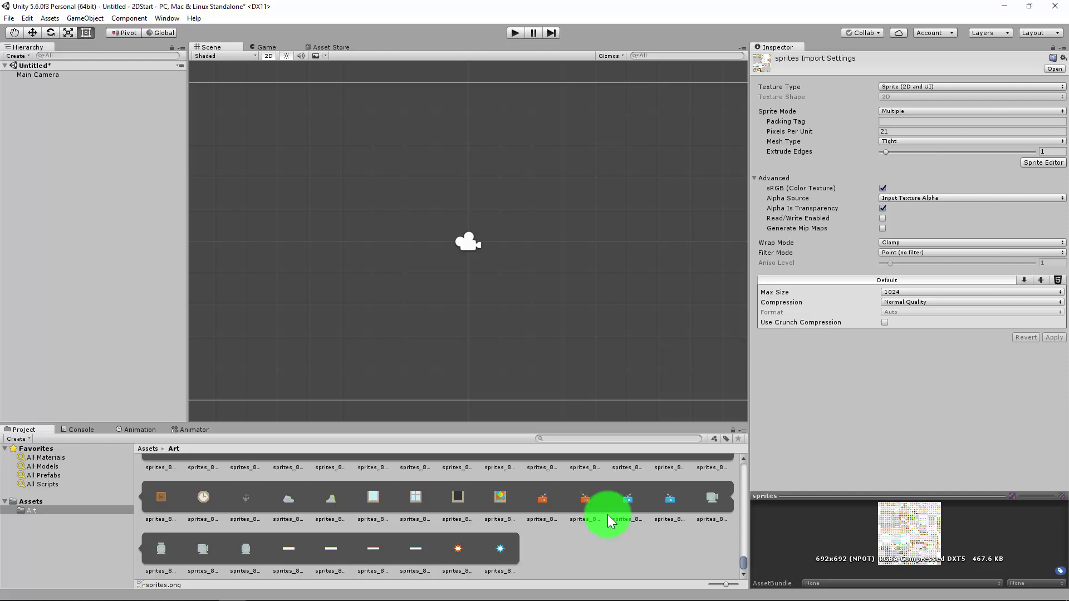
click(503, 539)
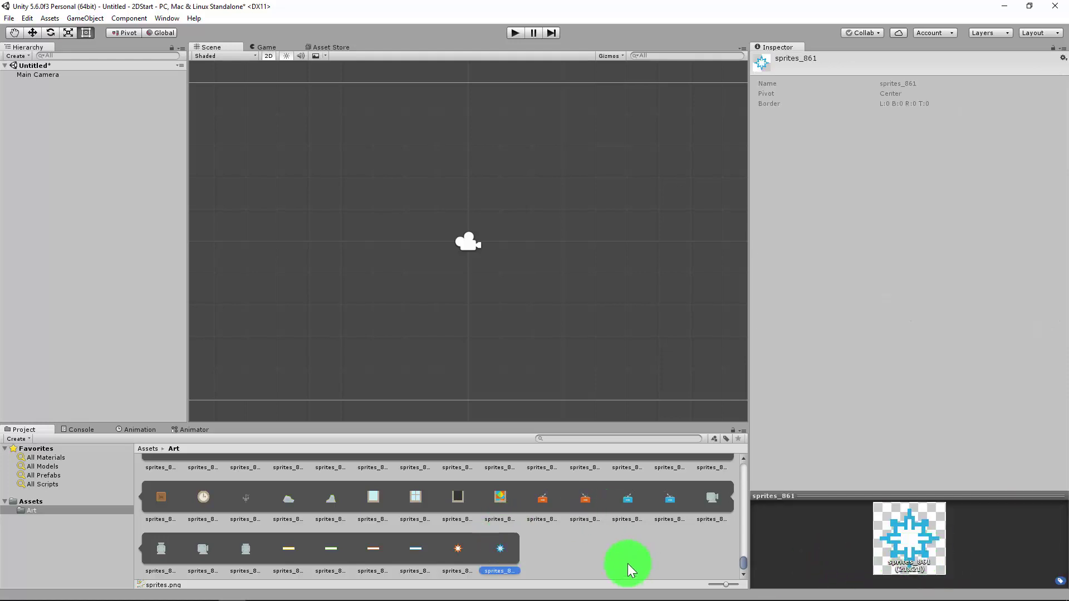
Select the whole sprites texture and open sprites.png in the Photos viewer.
scroll(478, 512, up, 15)
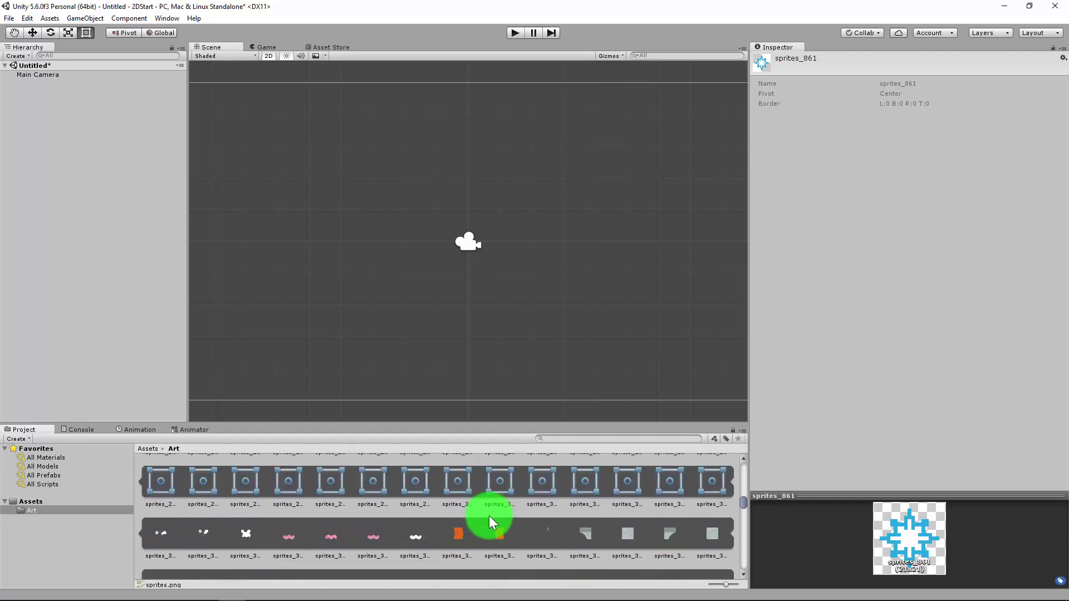
scroll(489, 515, up, 10)
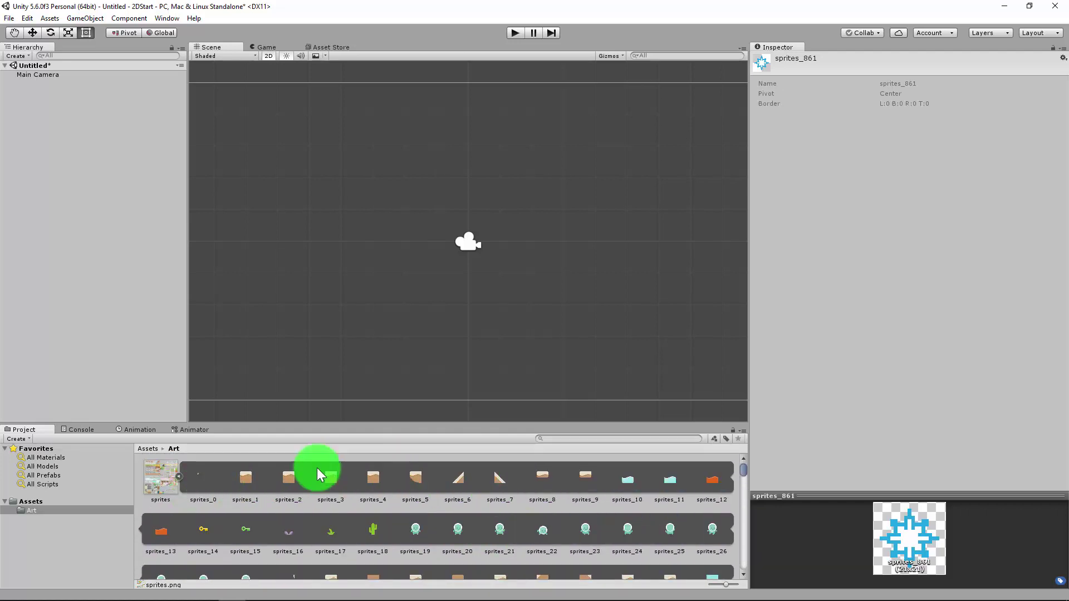
click(158, 476)
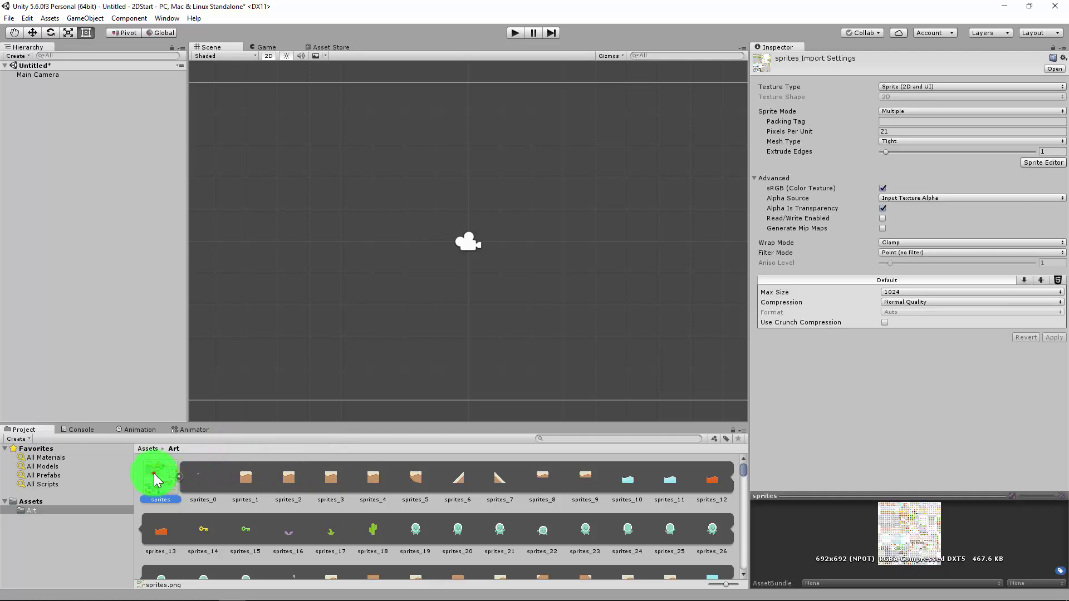
double_click(155, 479)
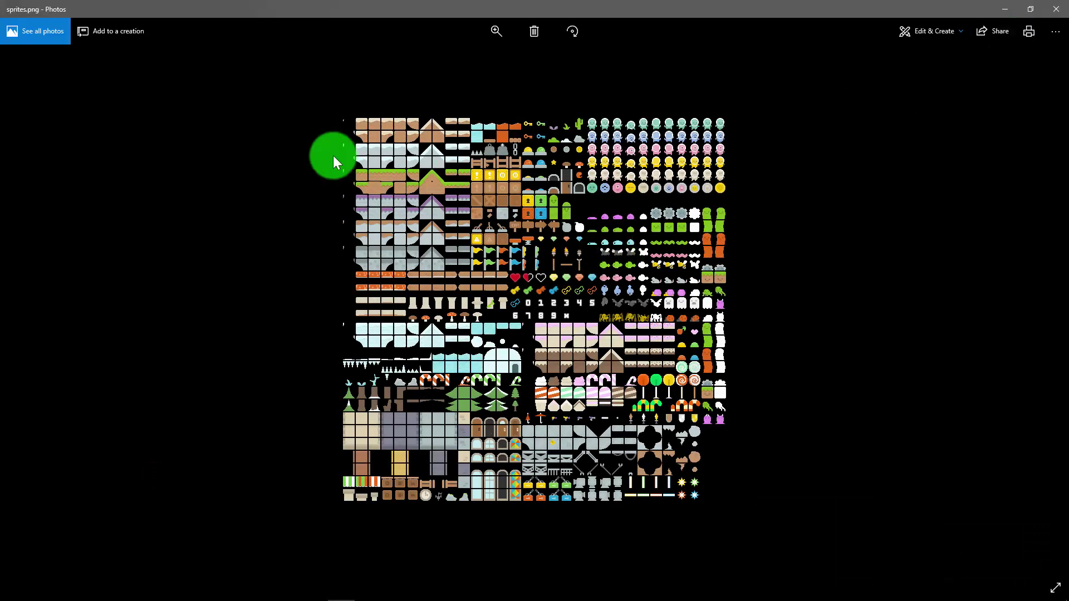
click(1055, 9)
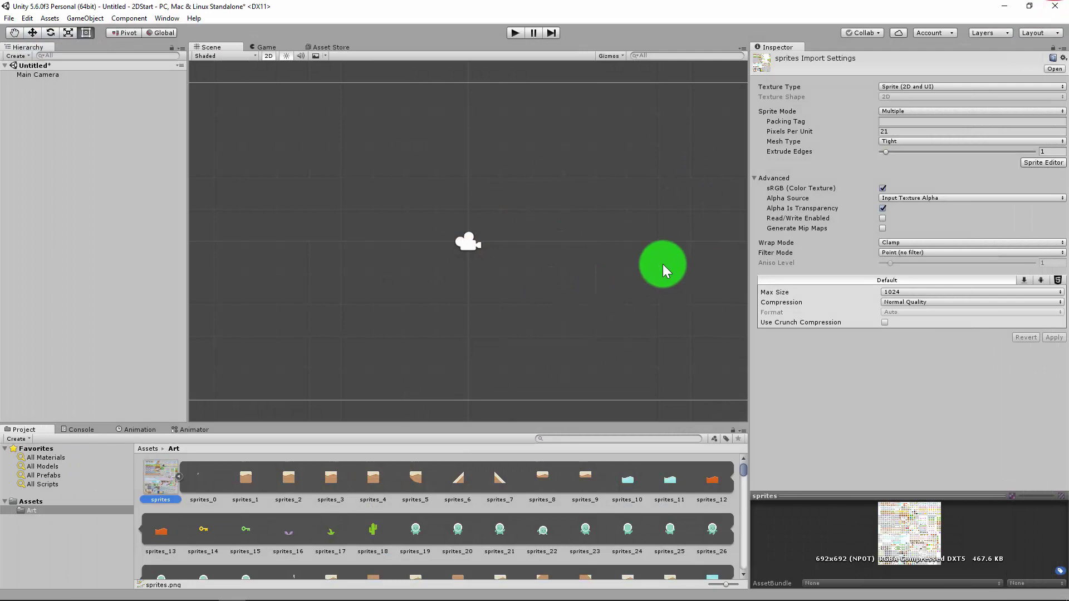
click(1042, 162)
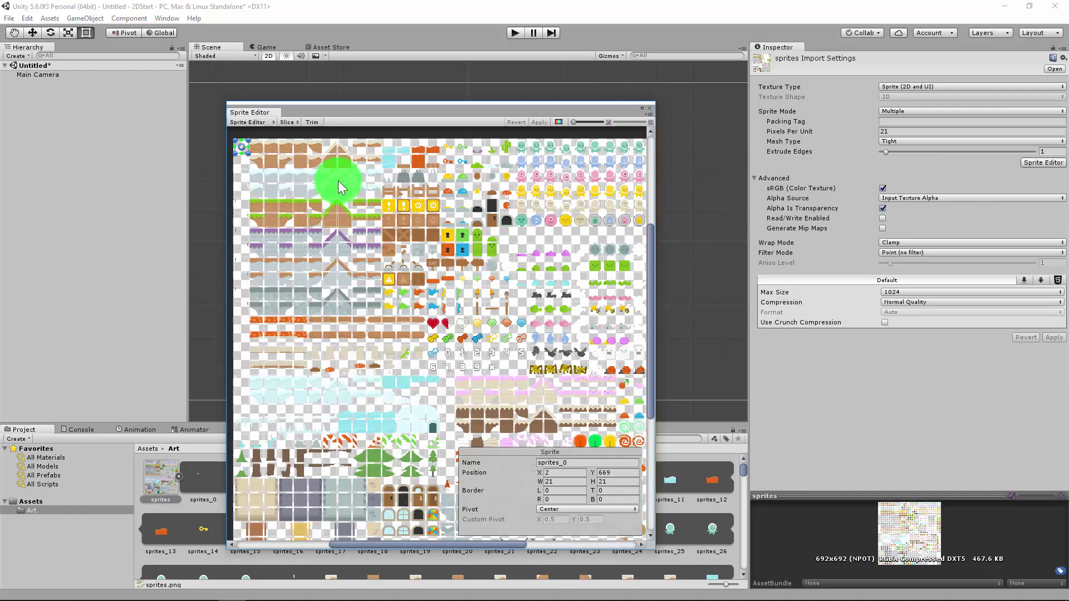
scroll(451, 180, down, 3)
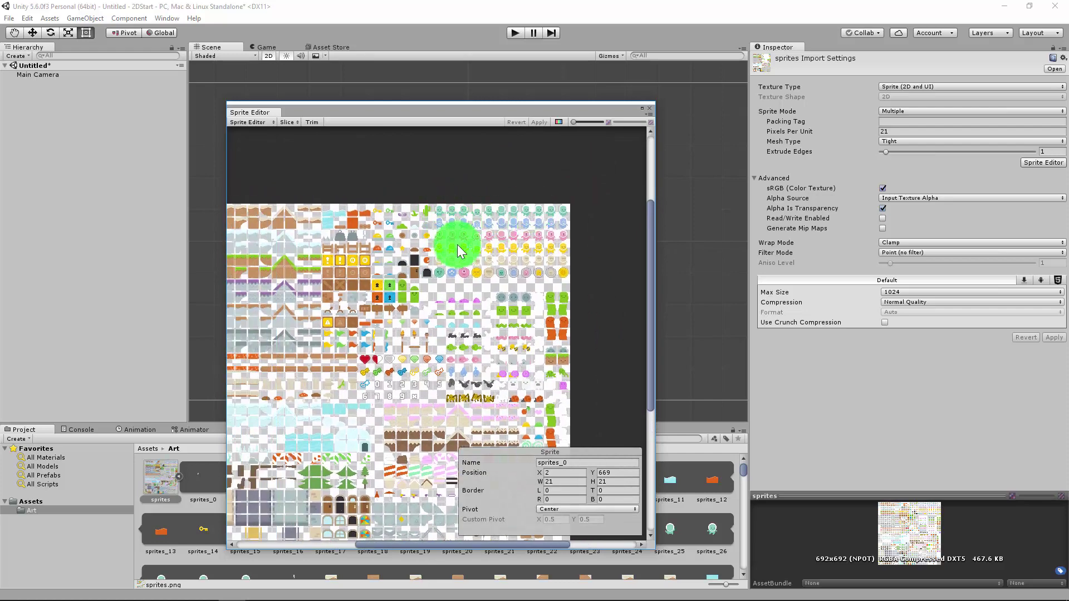
middle_drag(443, 262, 583, 272)
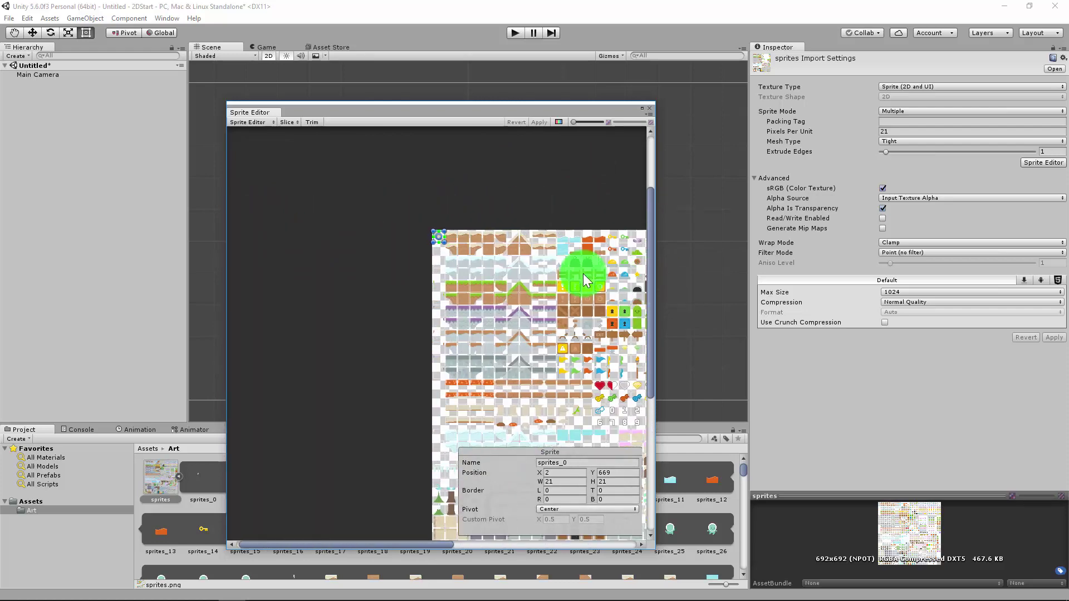
click(650, 108)
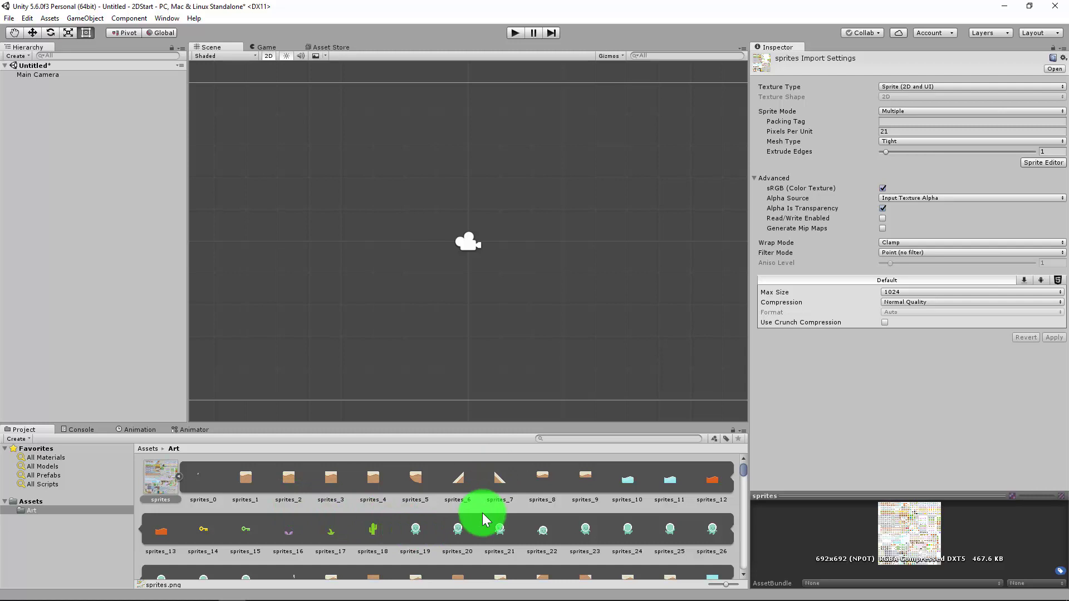
Place the sprites_19 character in the scene with two sprites_2 ground tiles side by side below it.
drag(414, 533, 357, 196)
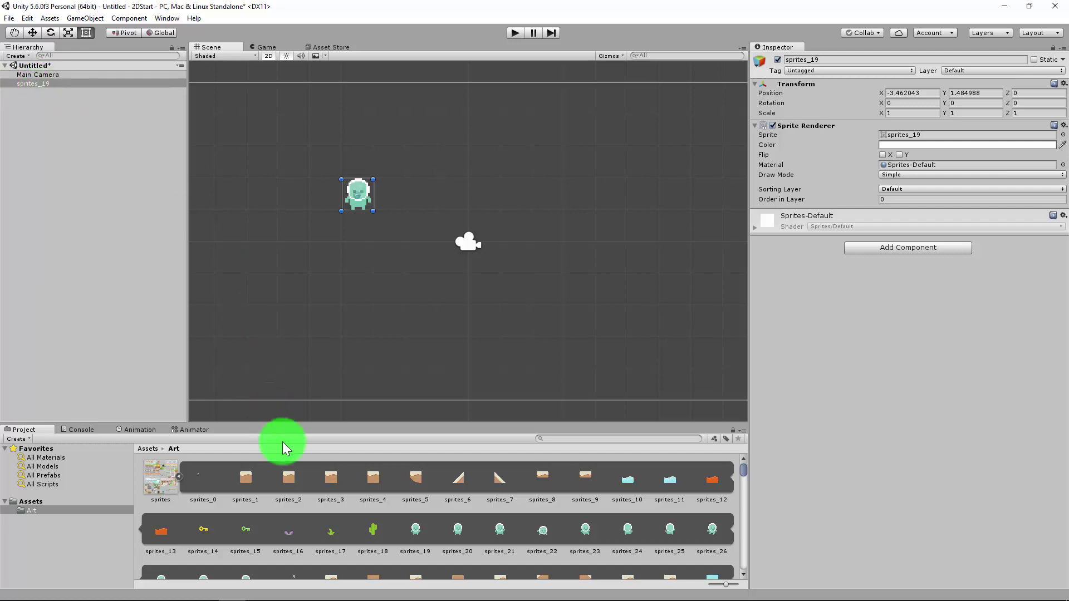
drag(291, 481, 339, 241)
drag(284, 477, 365, 234)
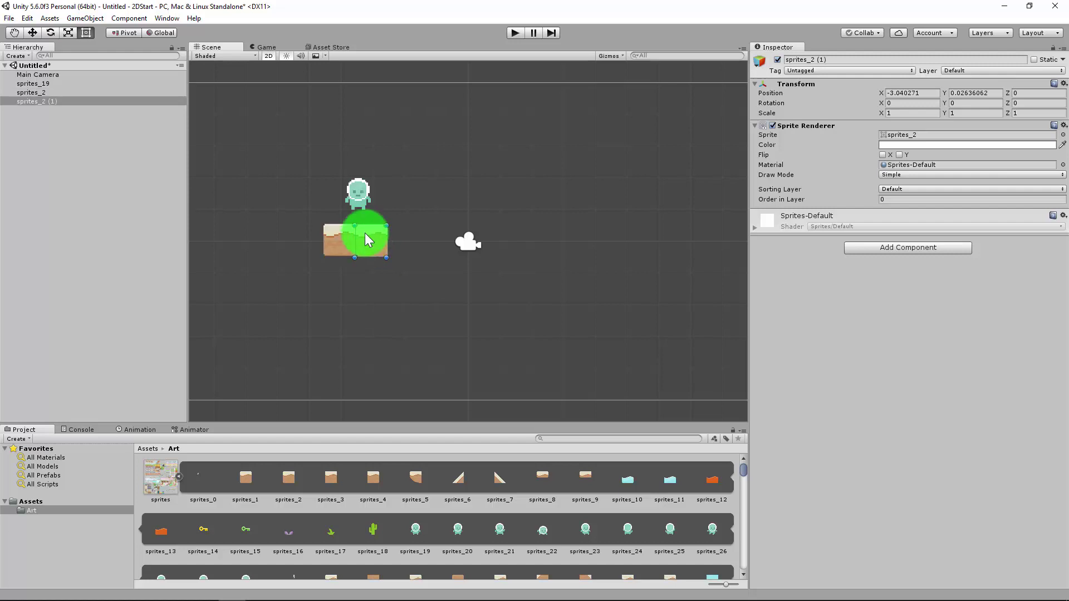
click(513, 34)
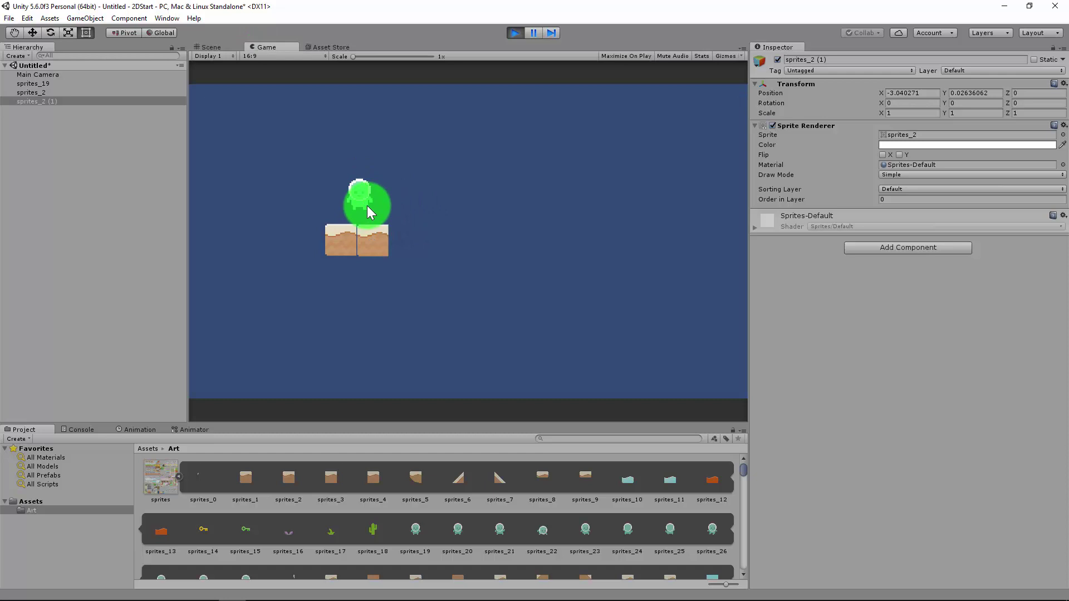
click(515, 33)
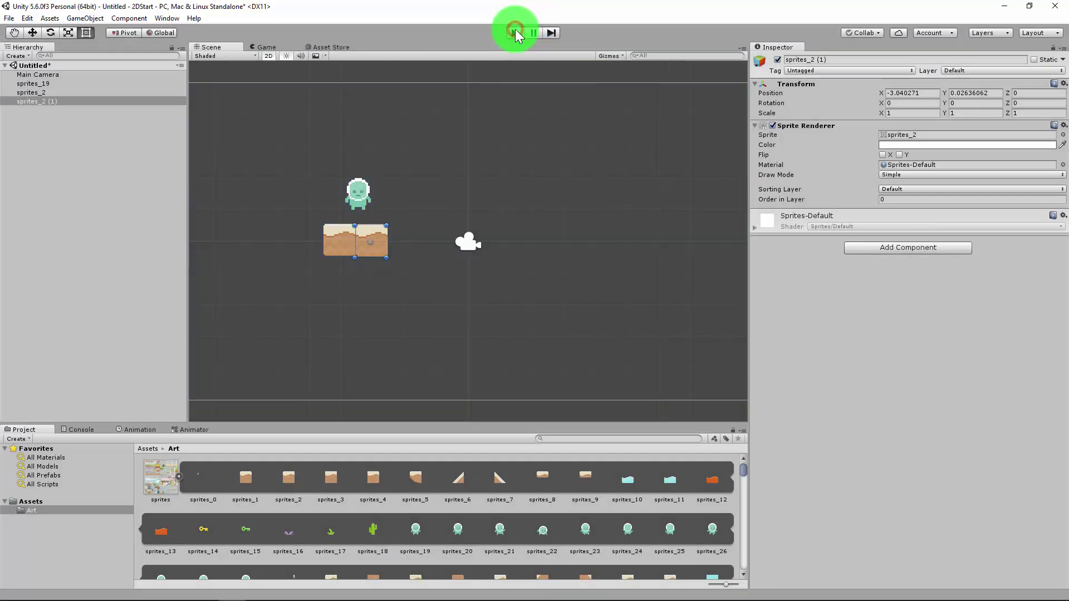